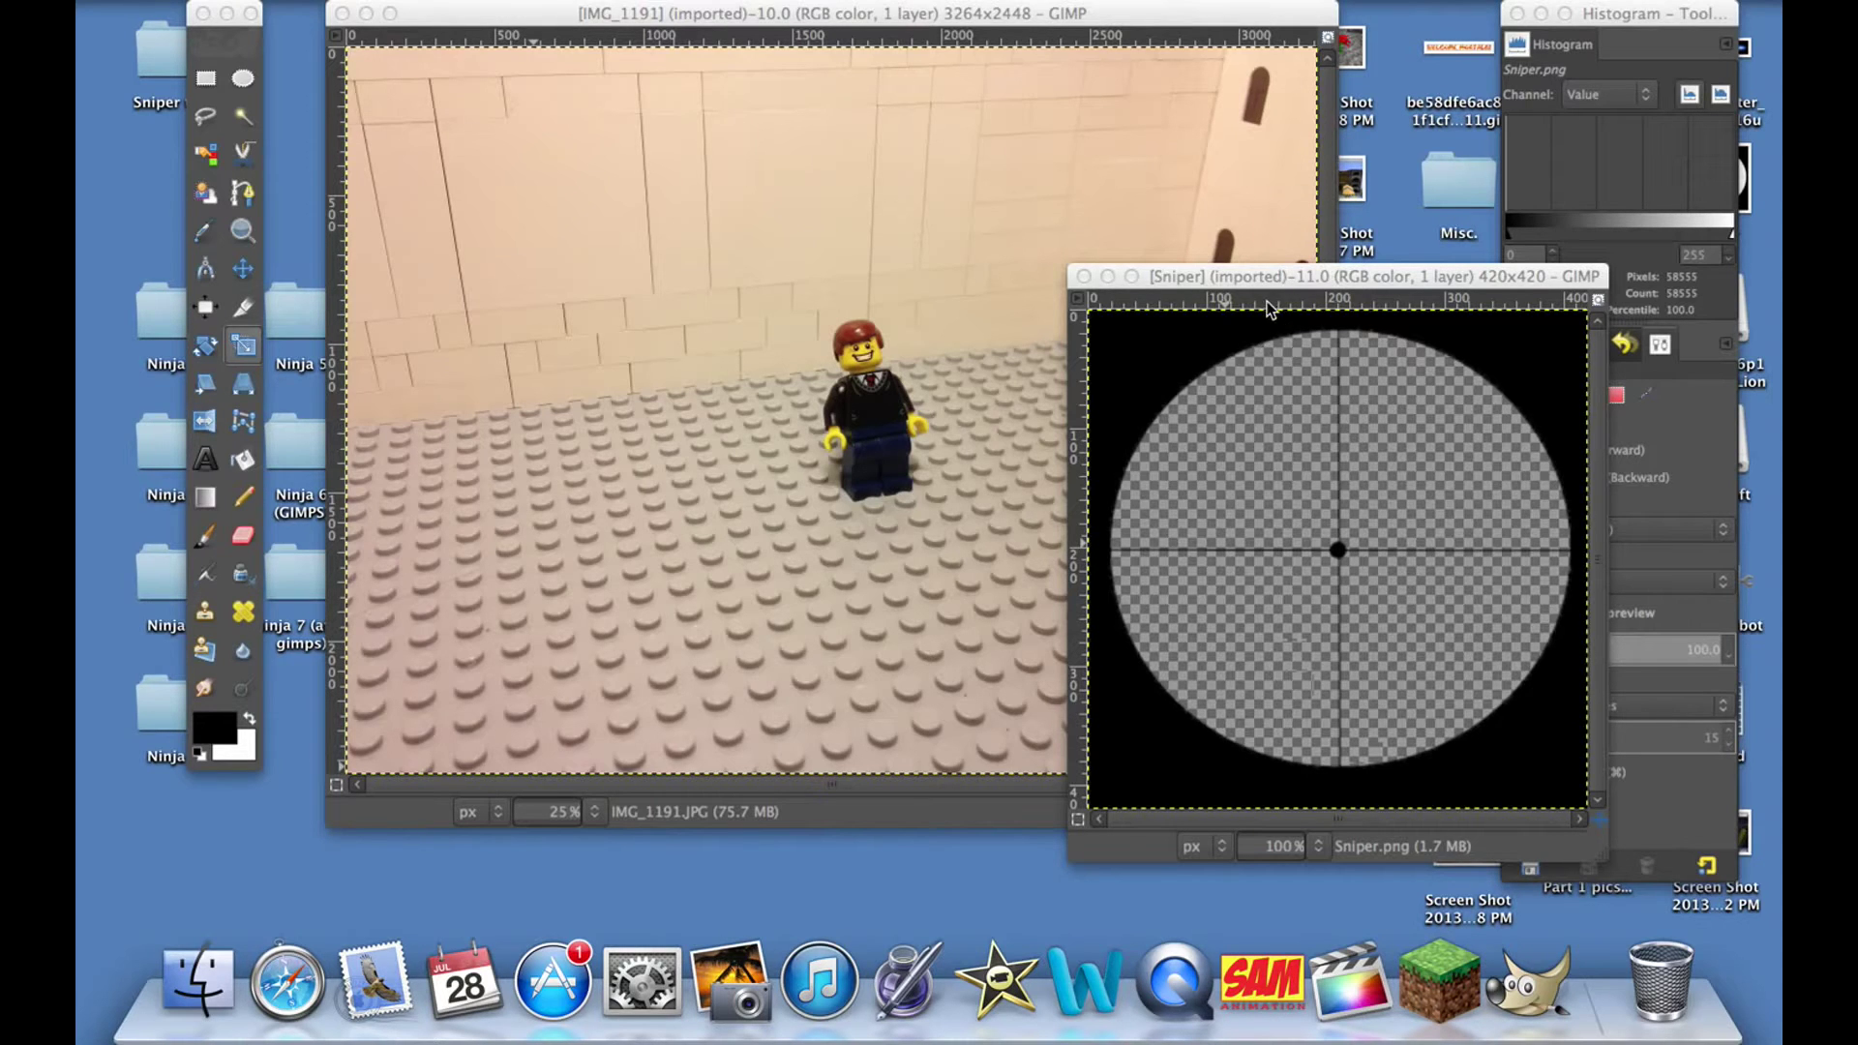
Move the Sniper crosshair window to the upper right above the Lego photo and choose the Scale tool
drag(1274, 279, 1293, 87)
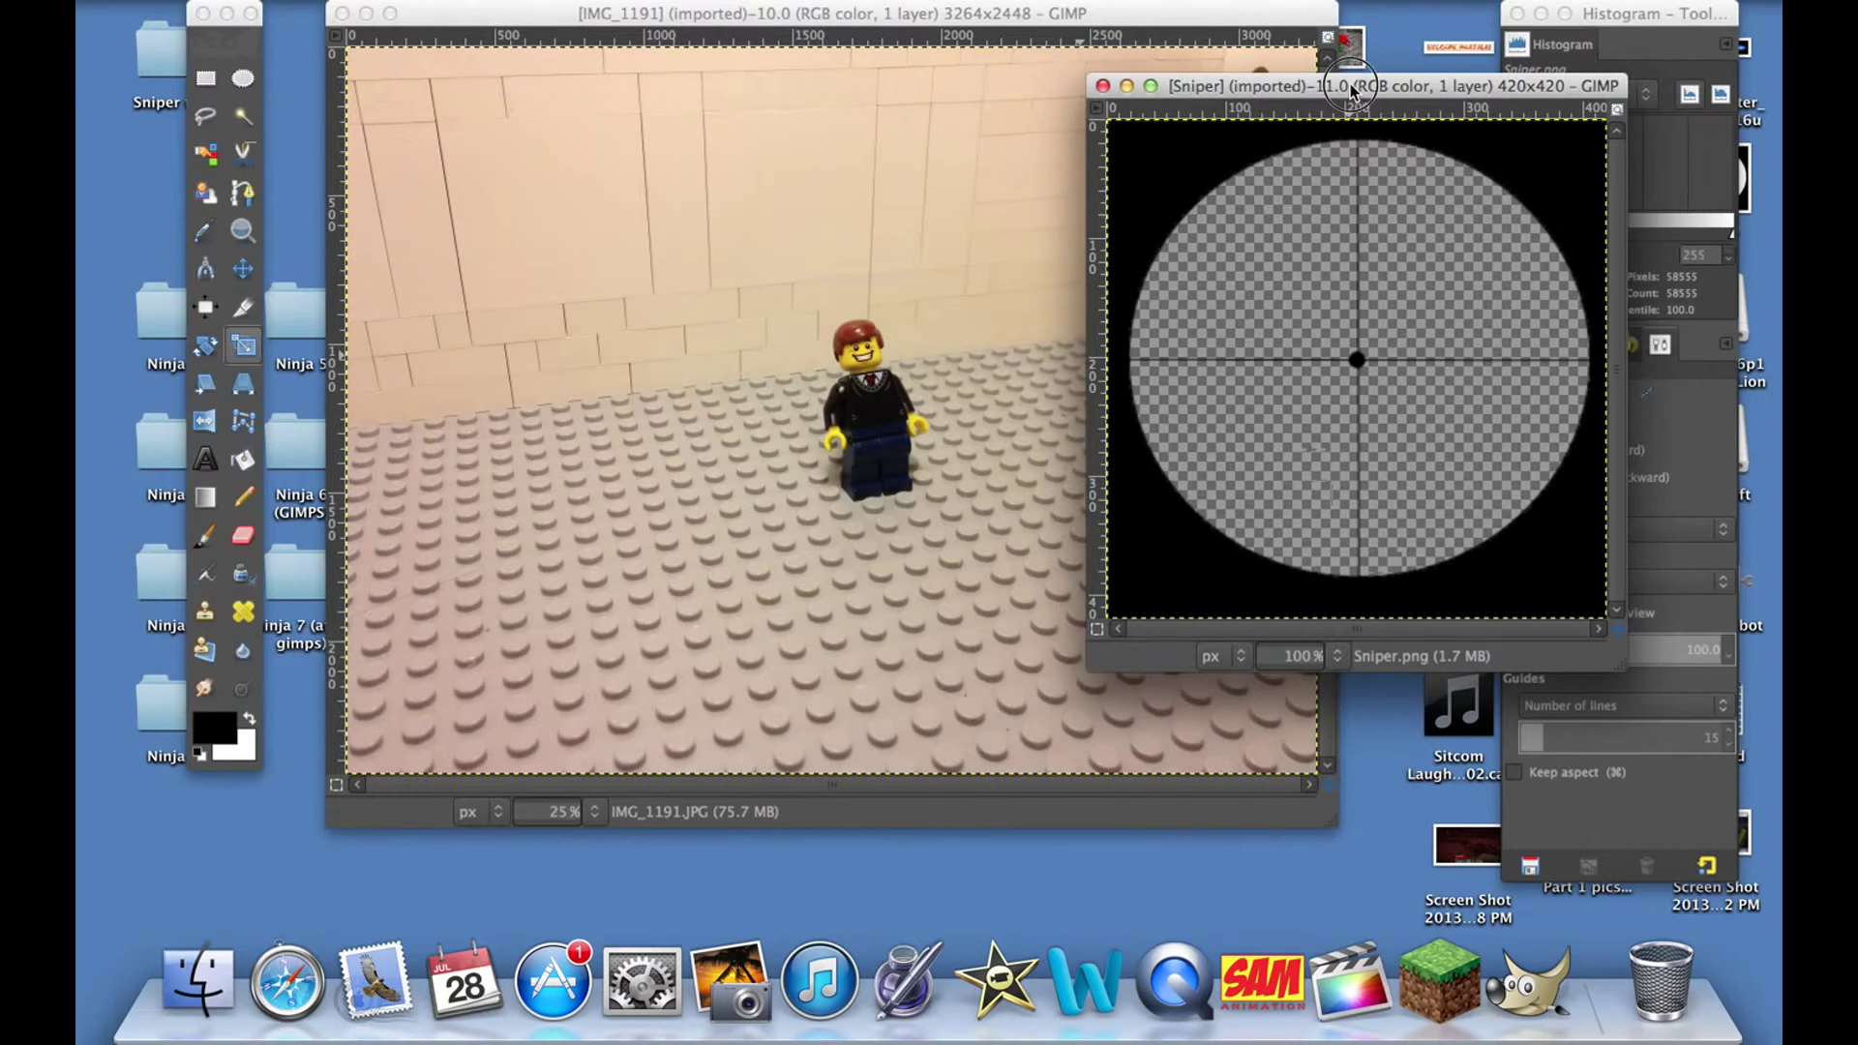
drag(1352, 89, 1440, 60)
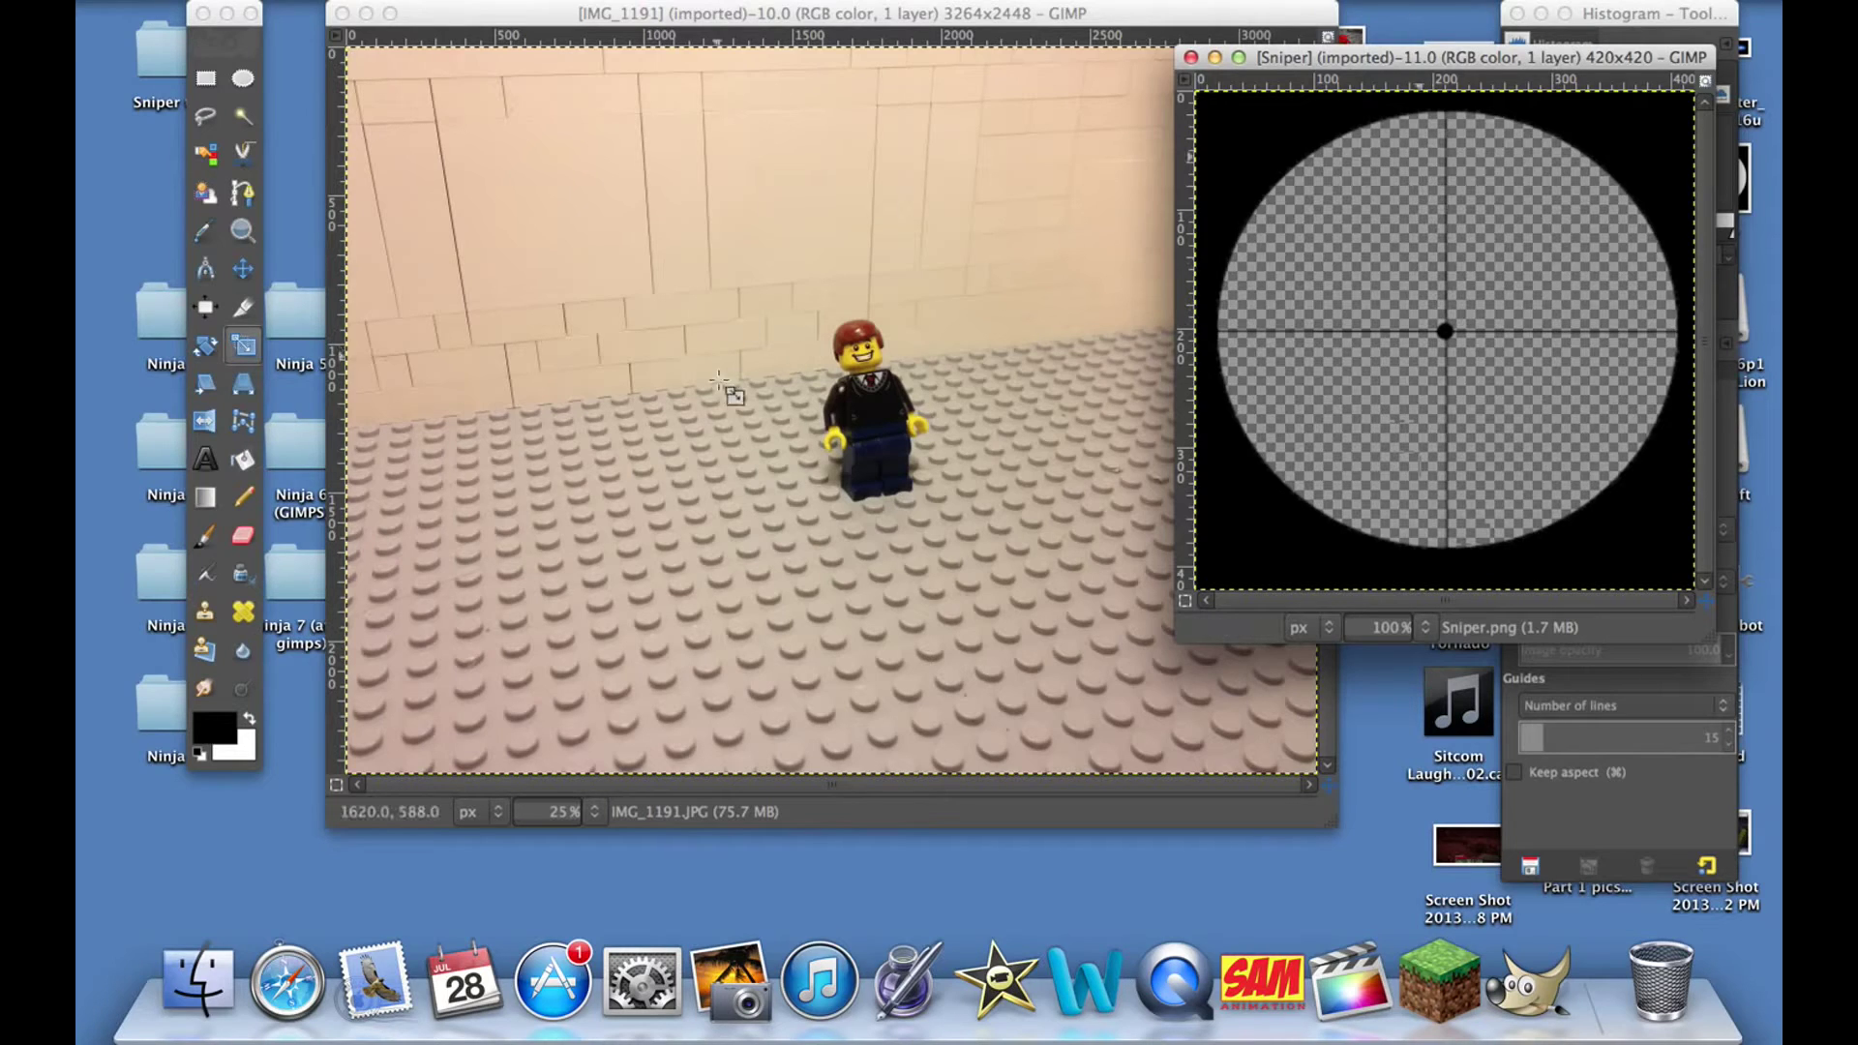
click(856, 17)
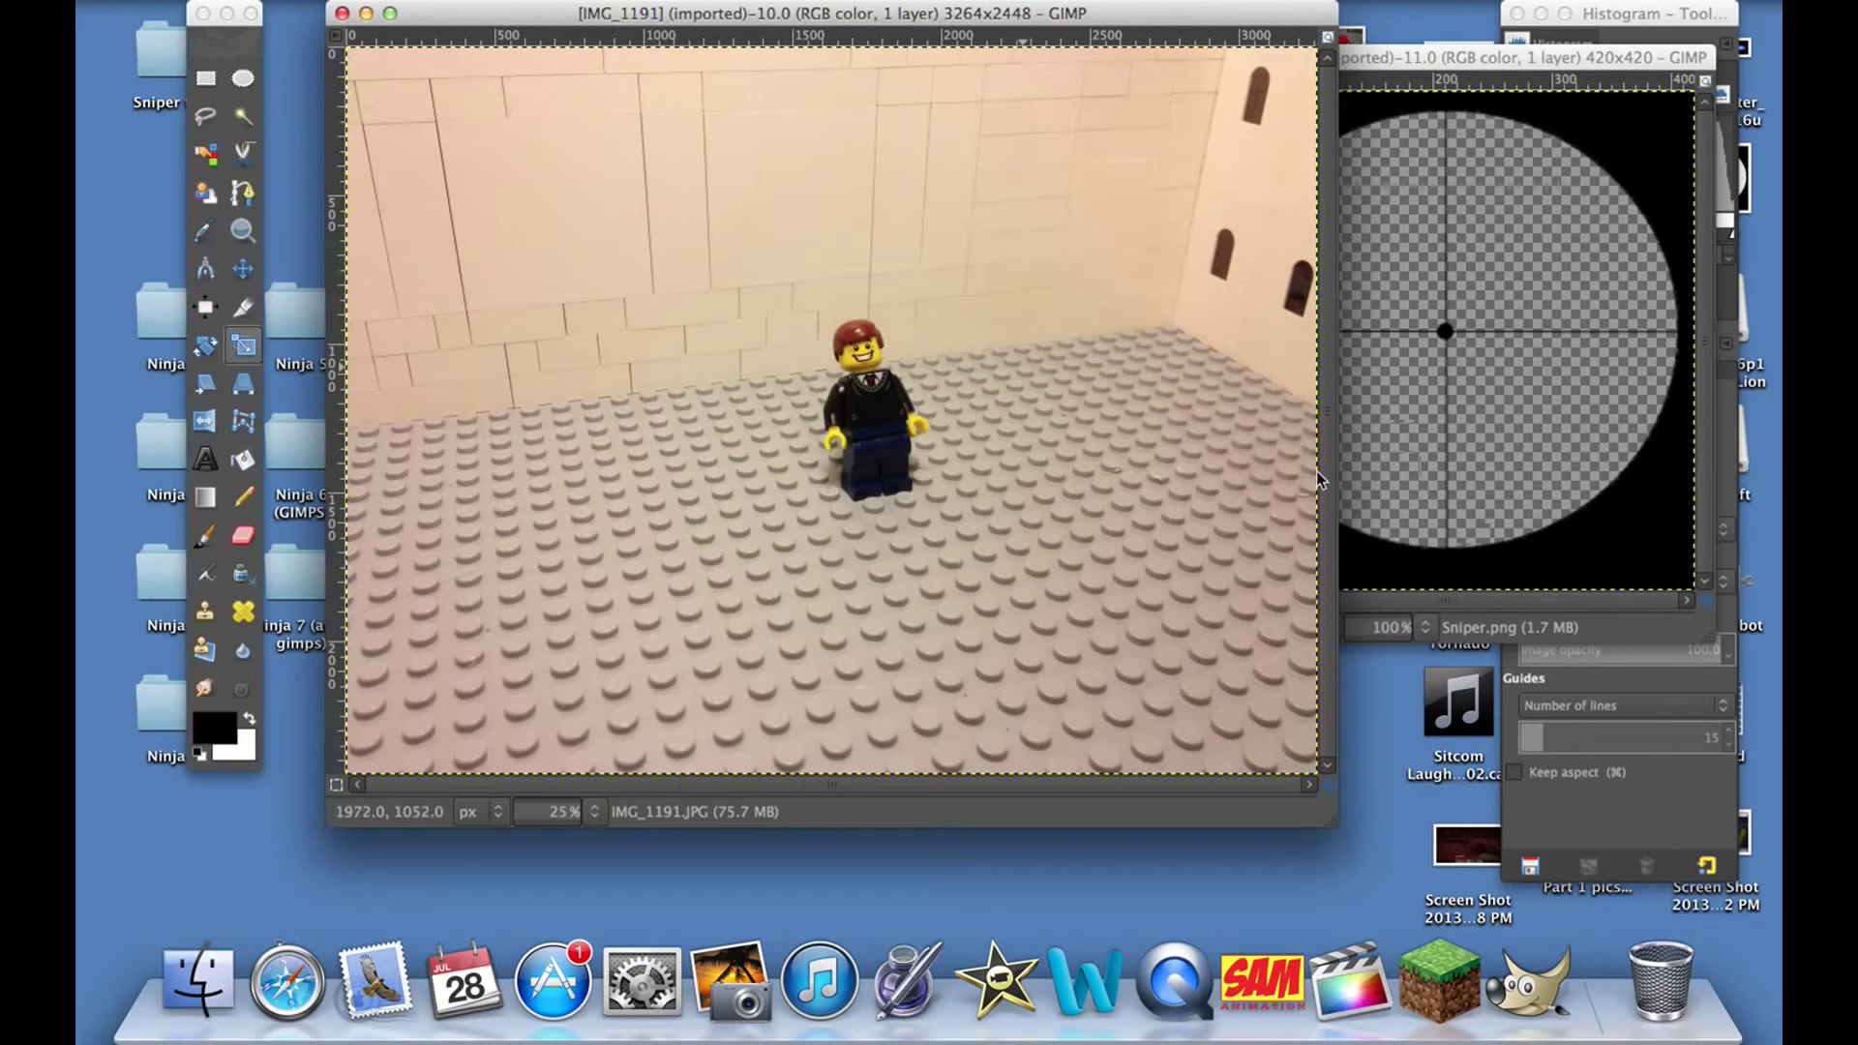
click(1463, 66)
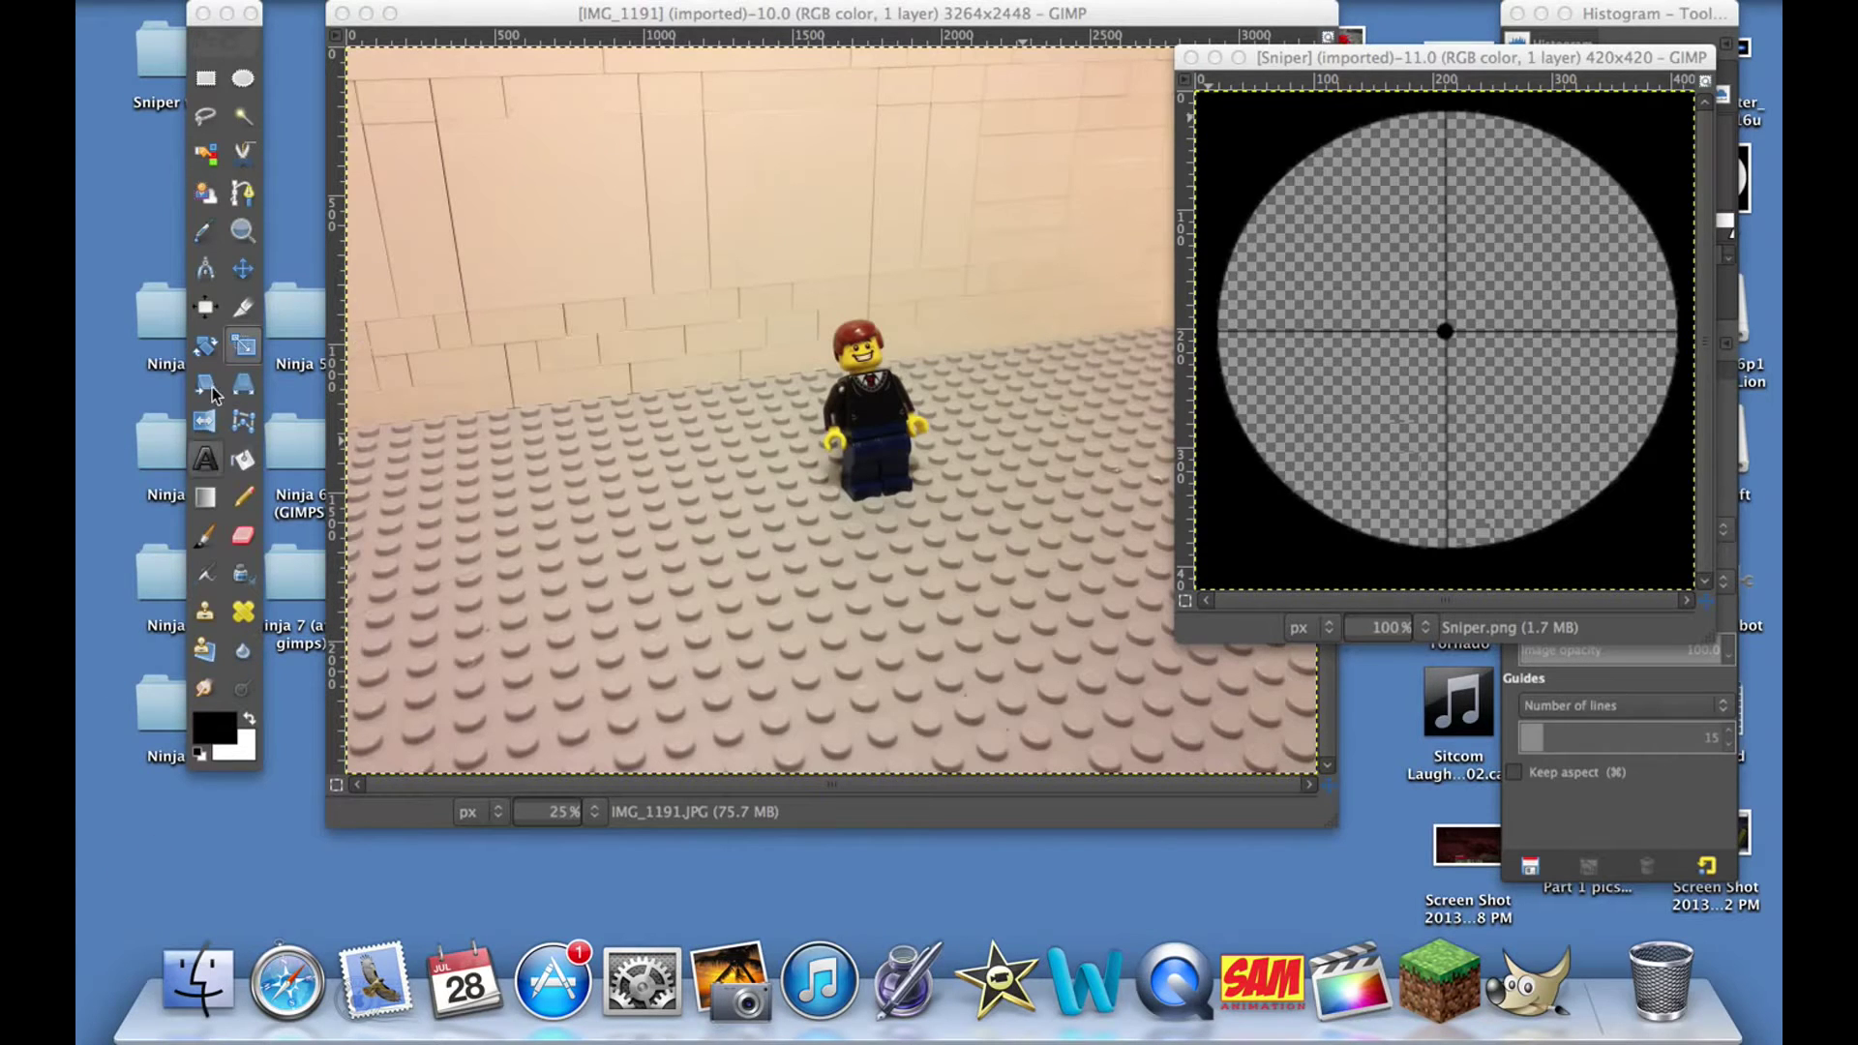
click(246, 348)
click(244, 351)
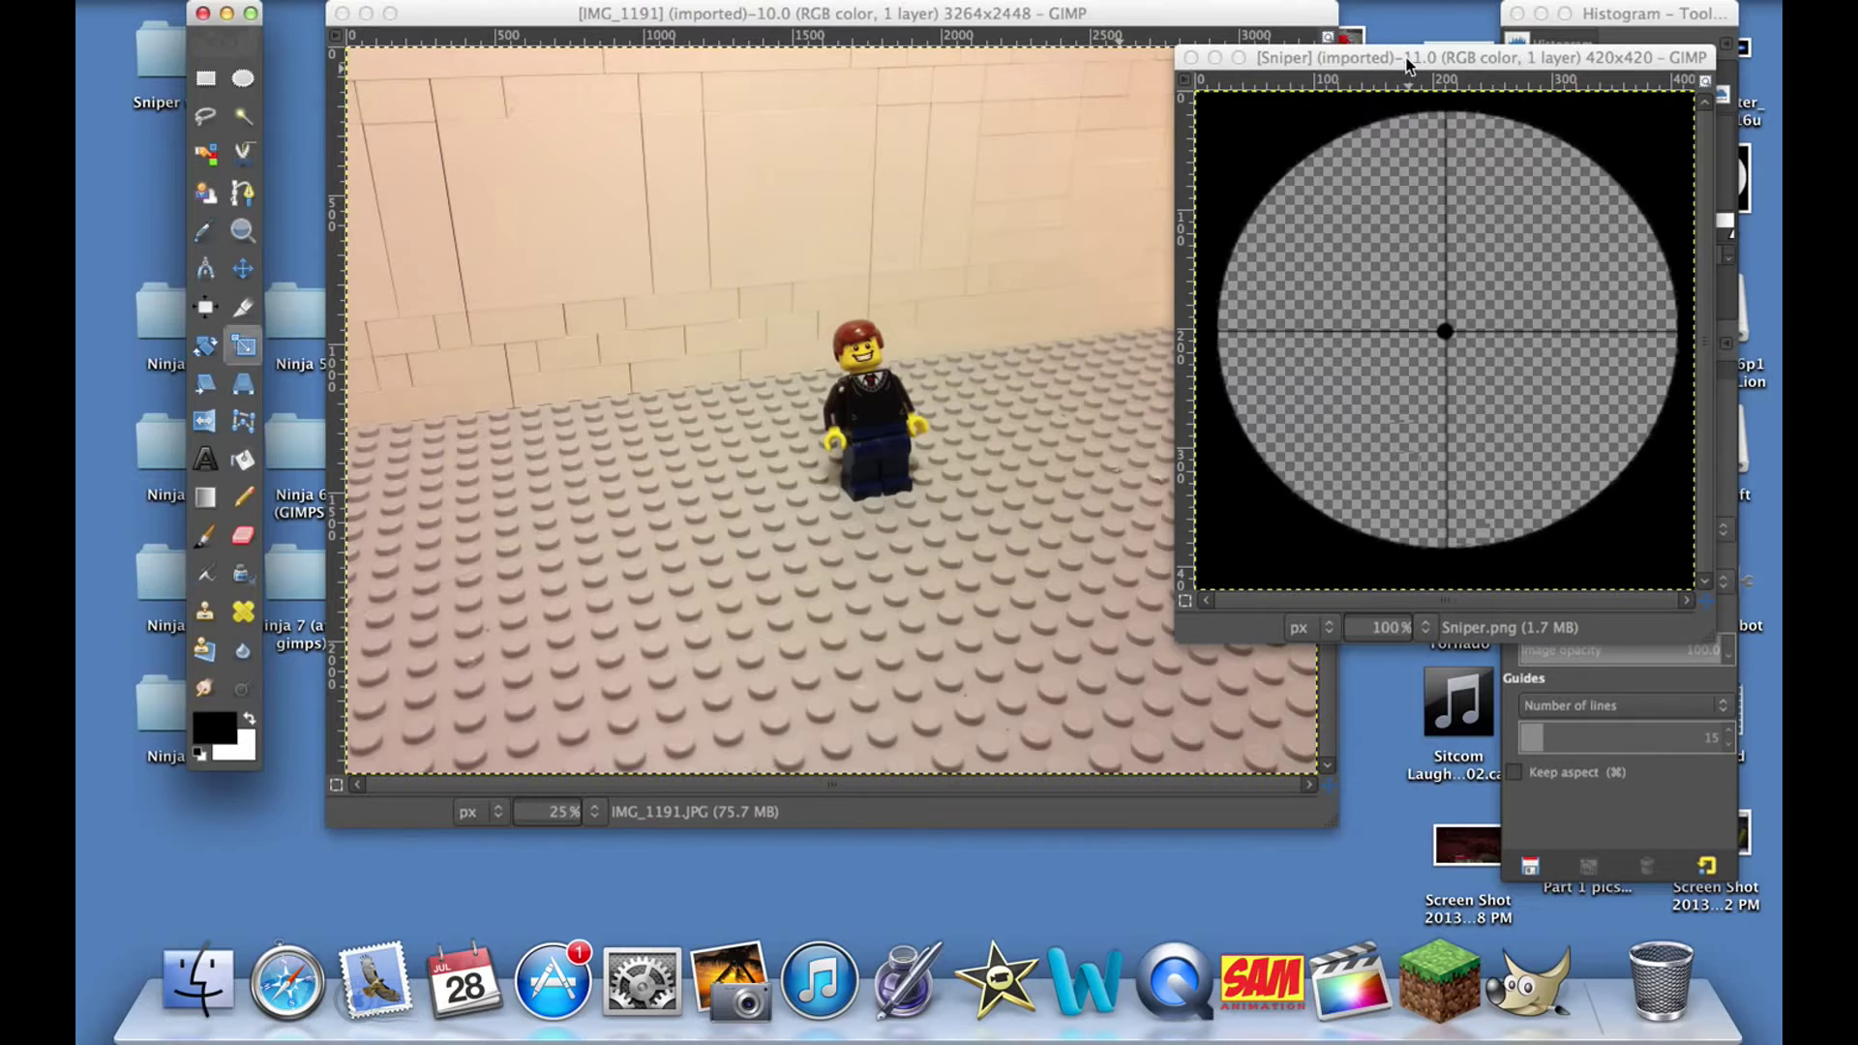
Shift the Lego photo window left and place the Sniper window beside it
click(222, 2)
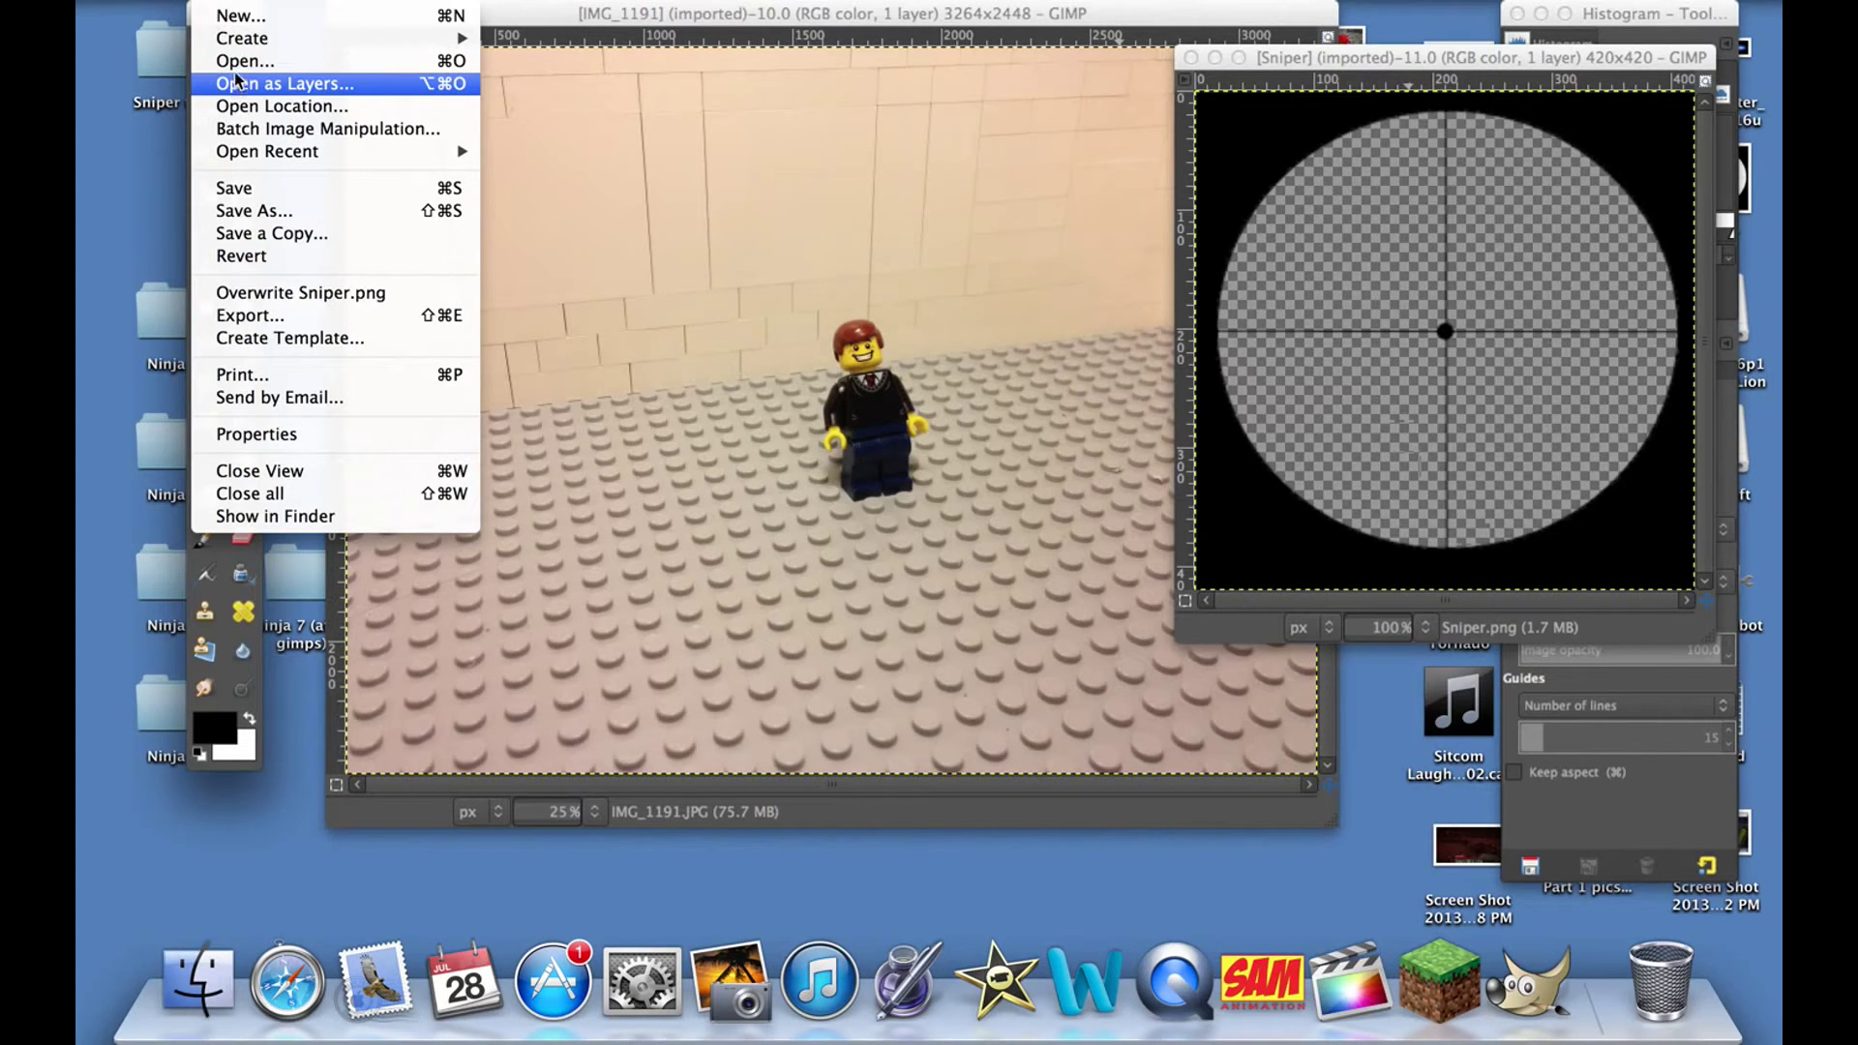
click(645, 16)
drag(645, 15, 592, 13)
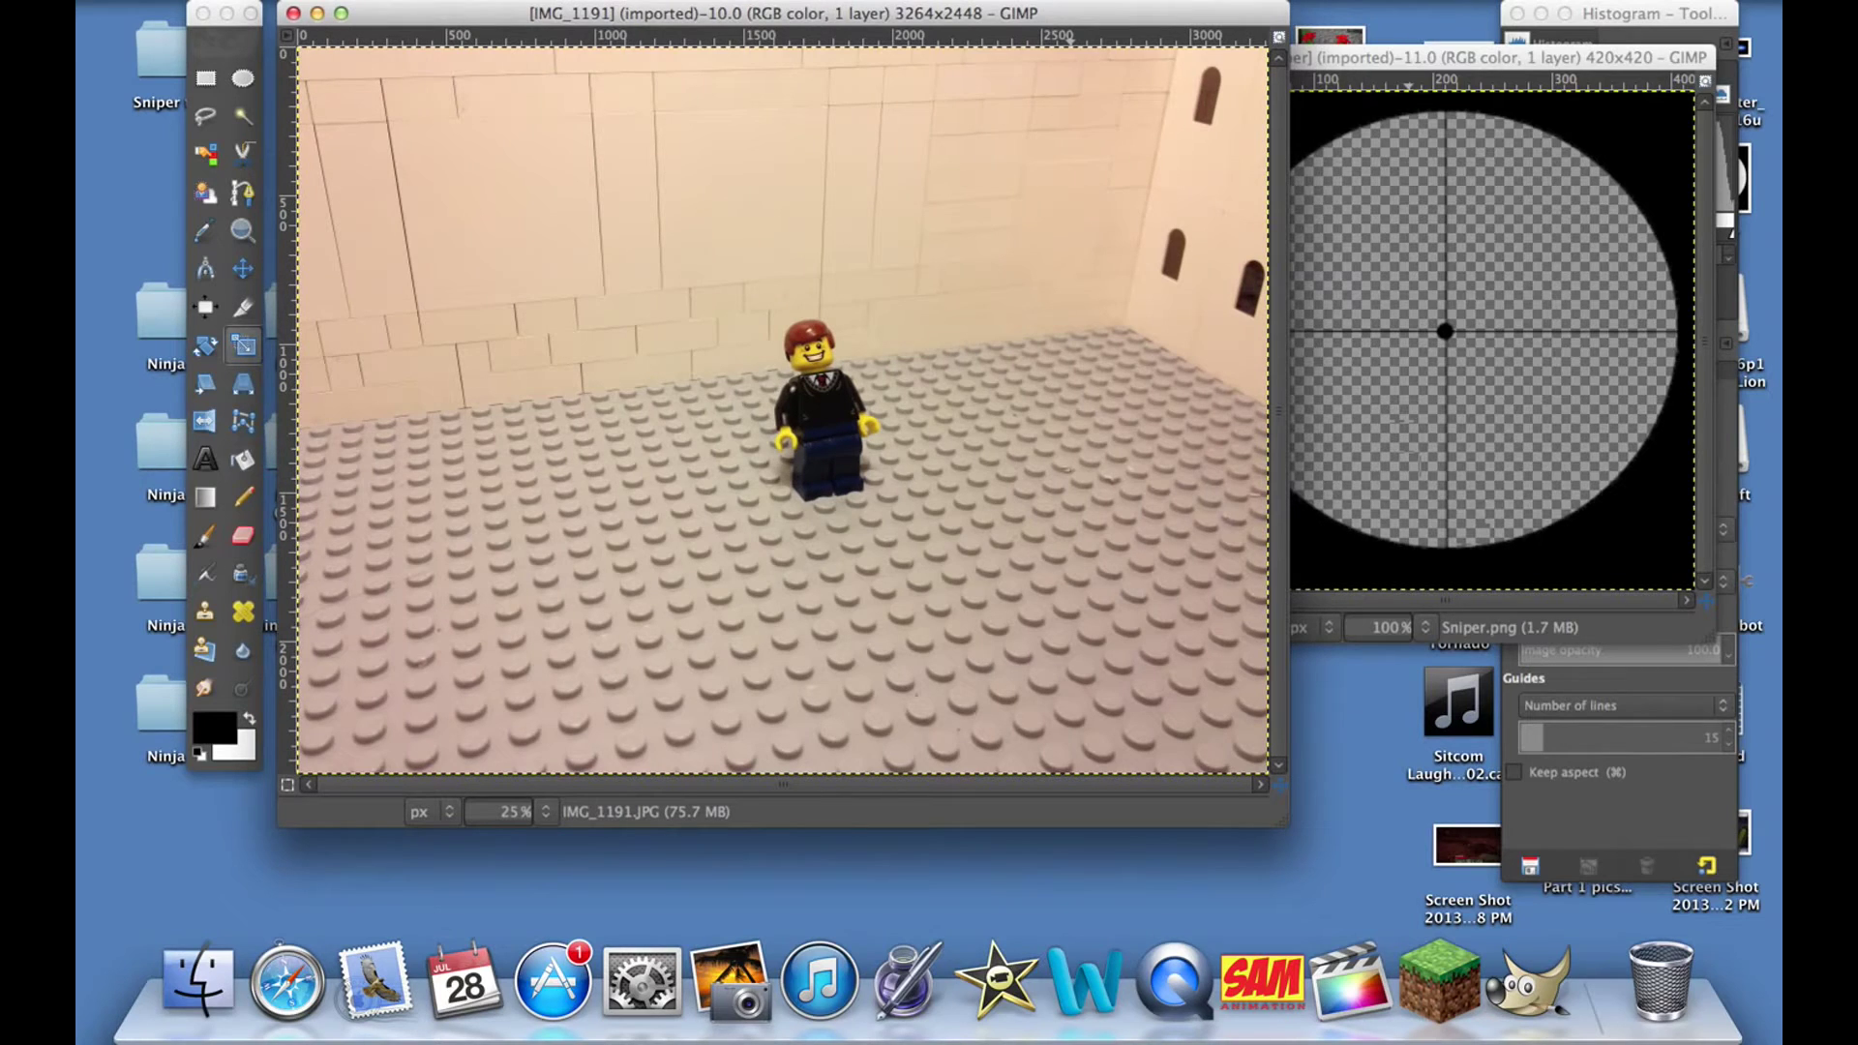
drag(1448, 48, 1393, 149)
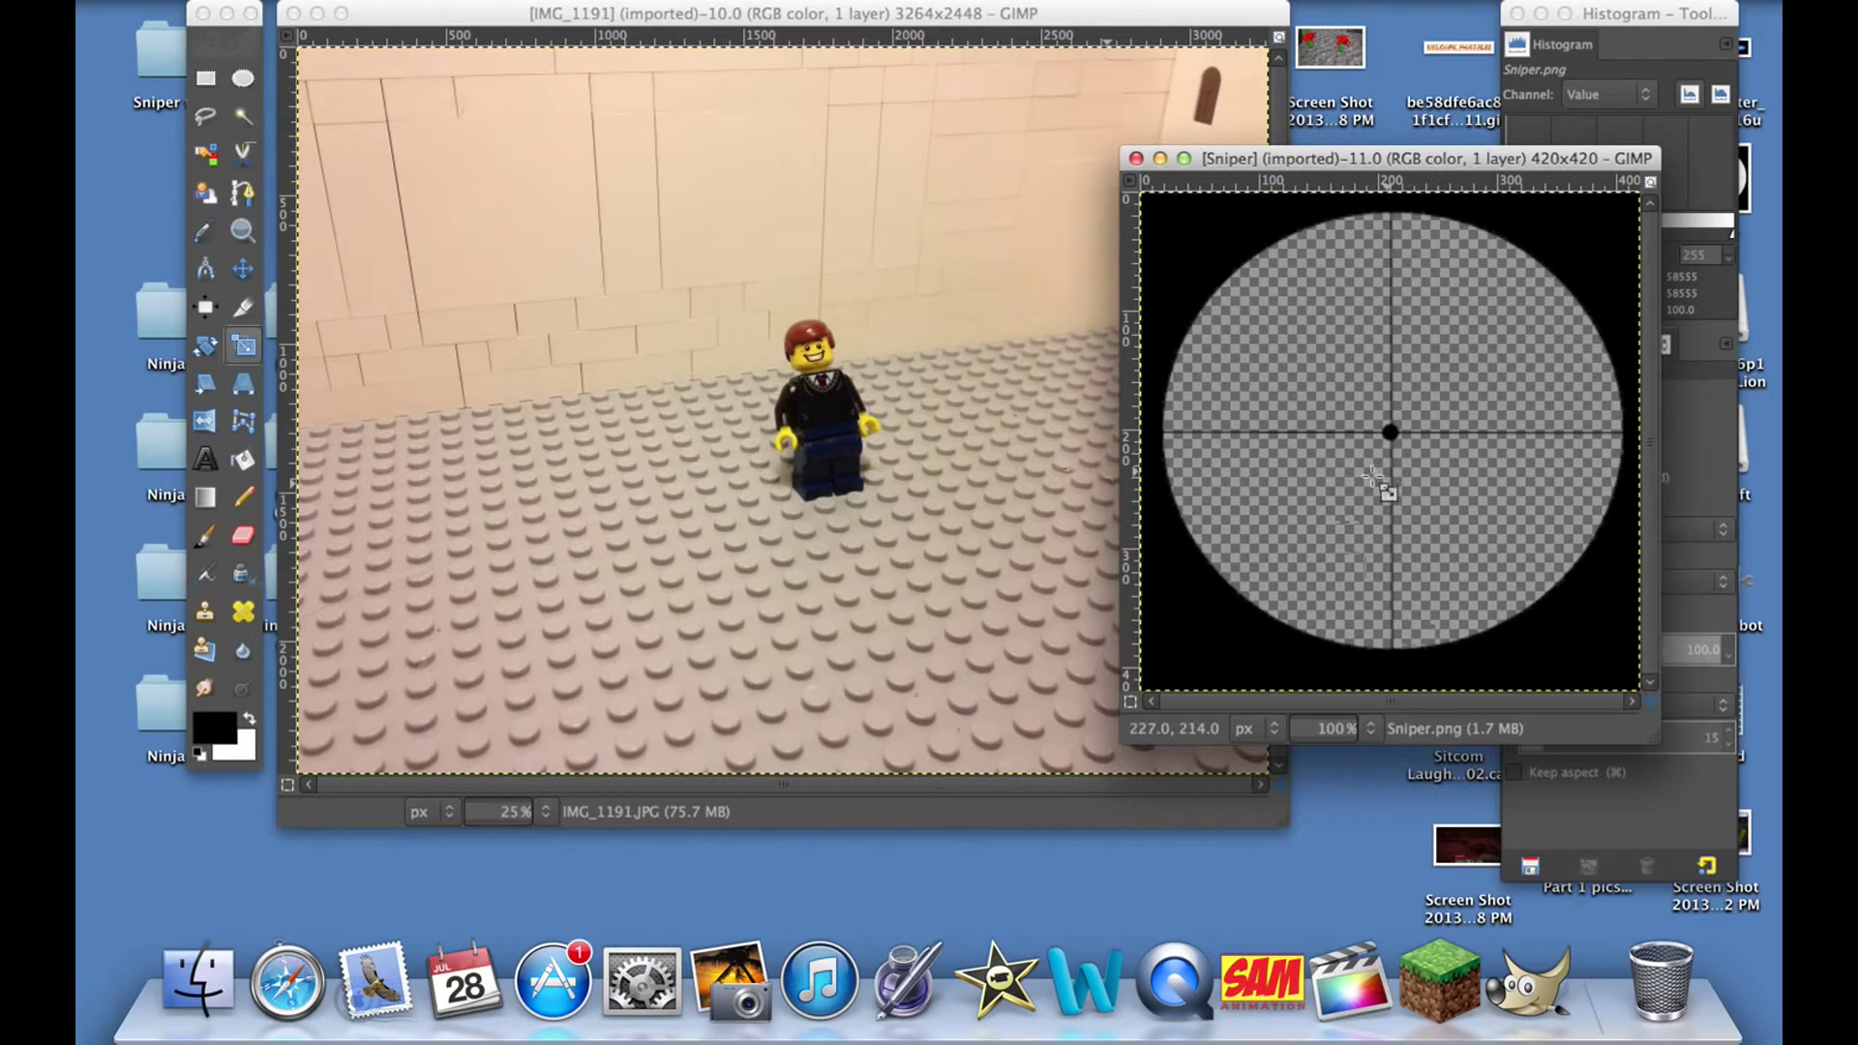
Copy the whole Sniper.png crosshair image via Edit > Copy
right_click(1282, 375)
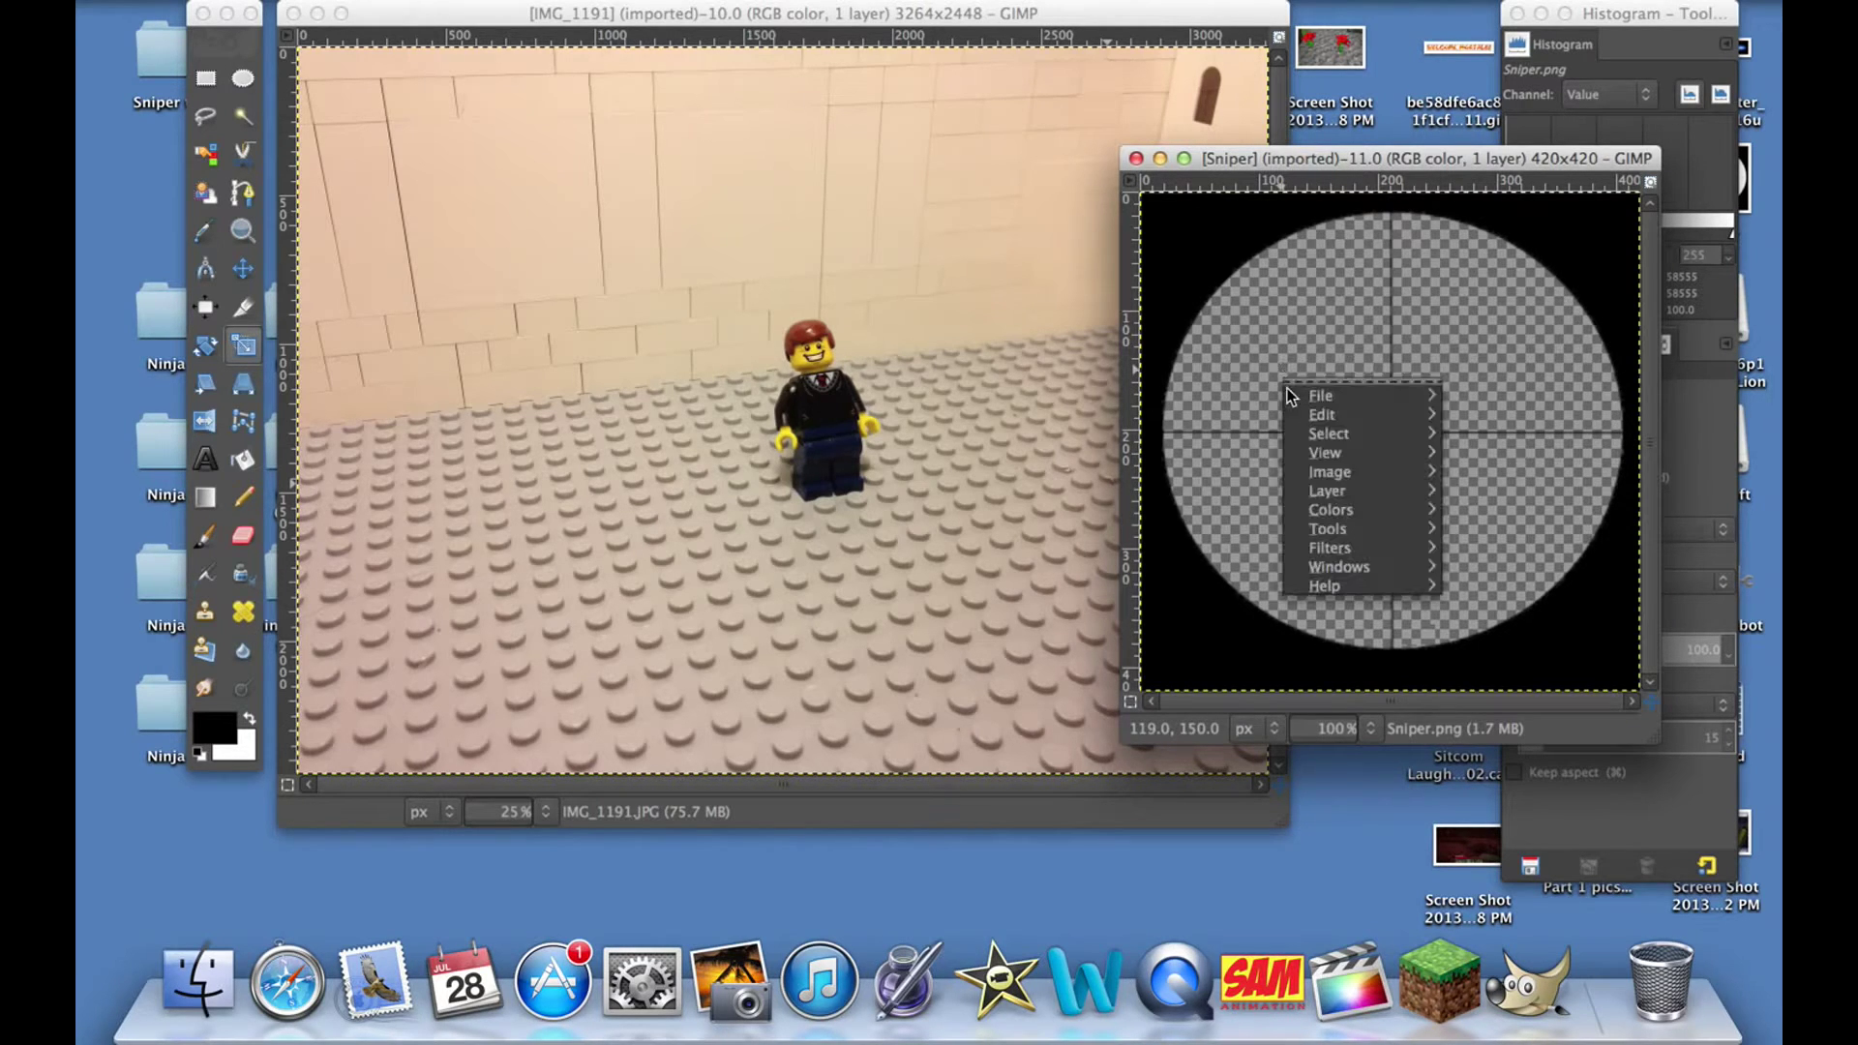
mouse_move(1430, 426)
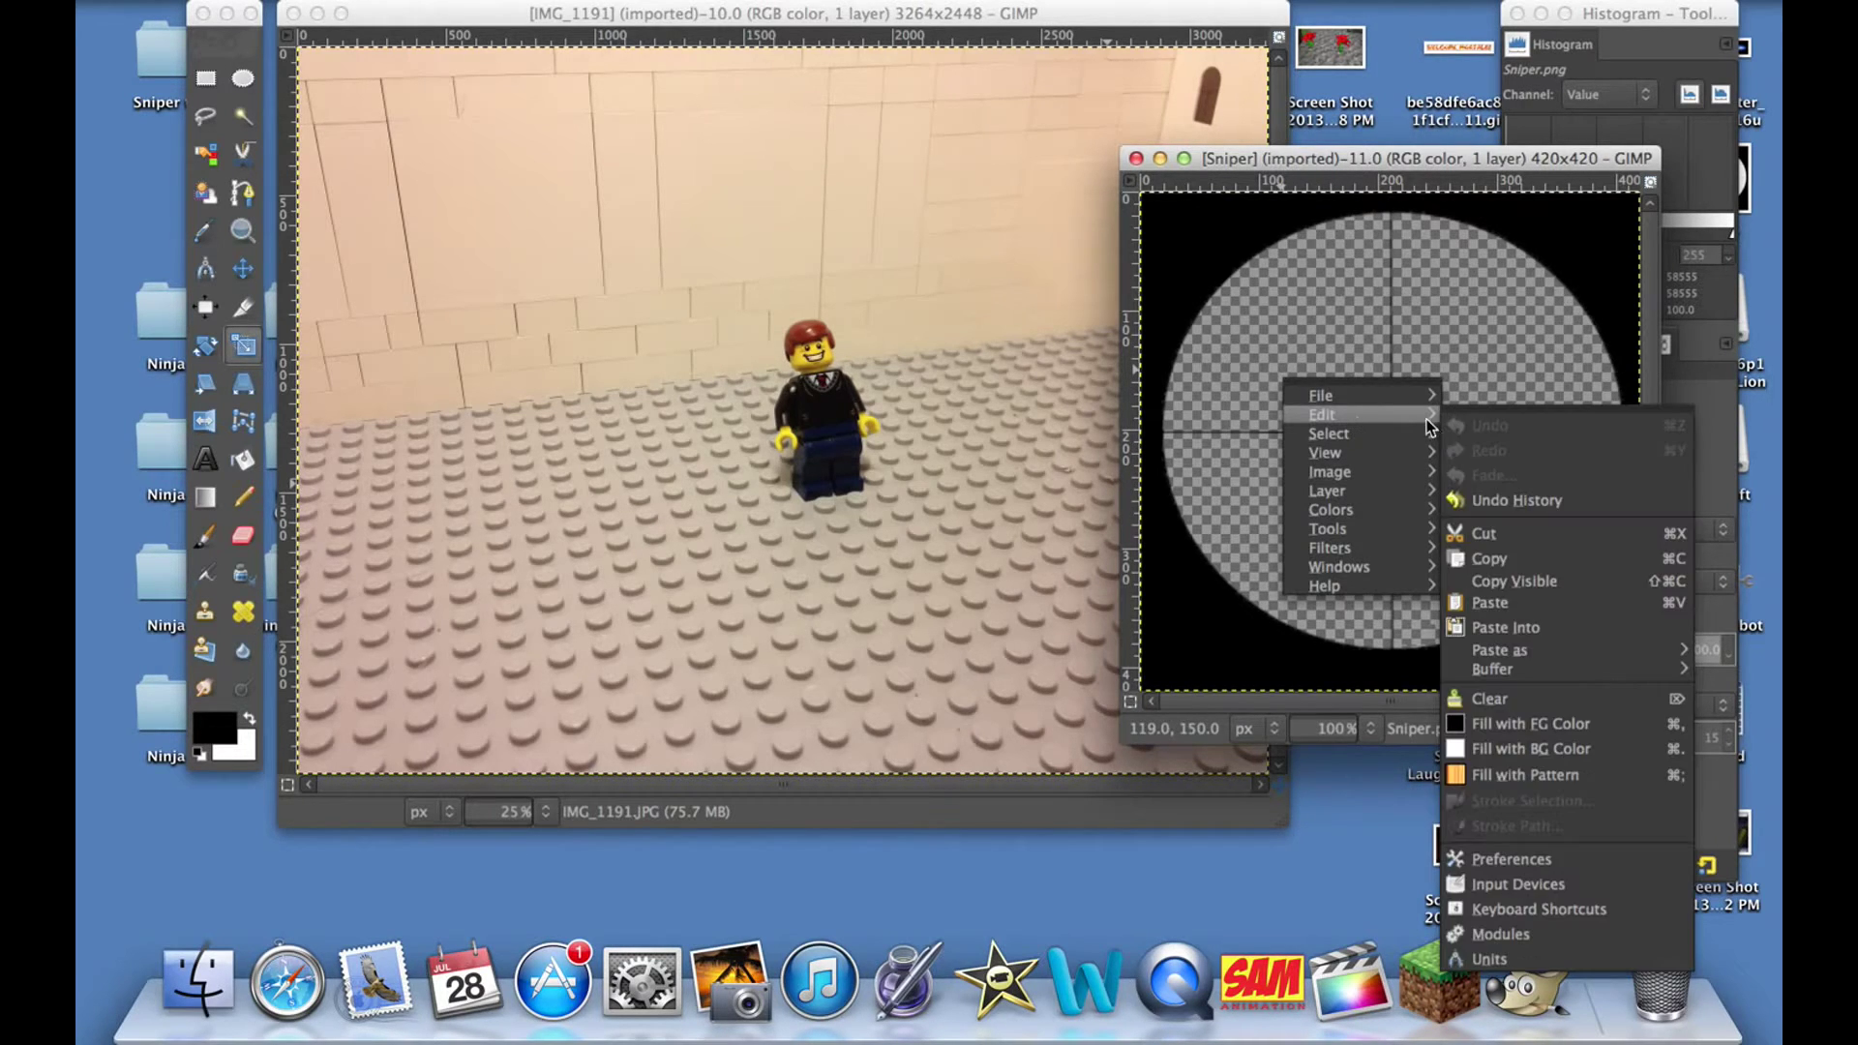
click(1503, 559)
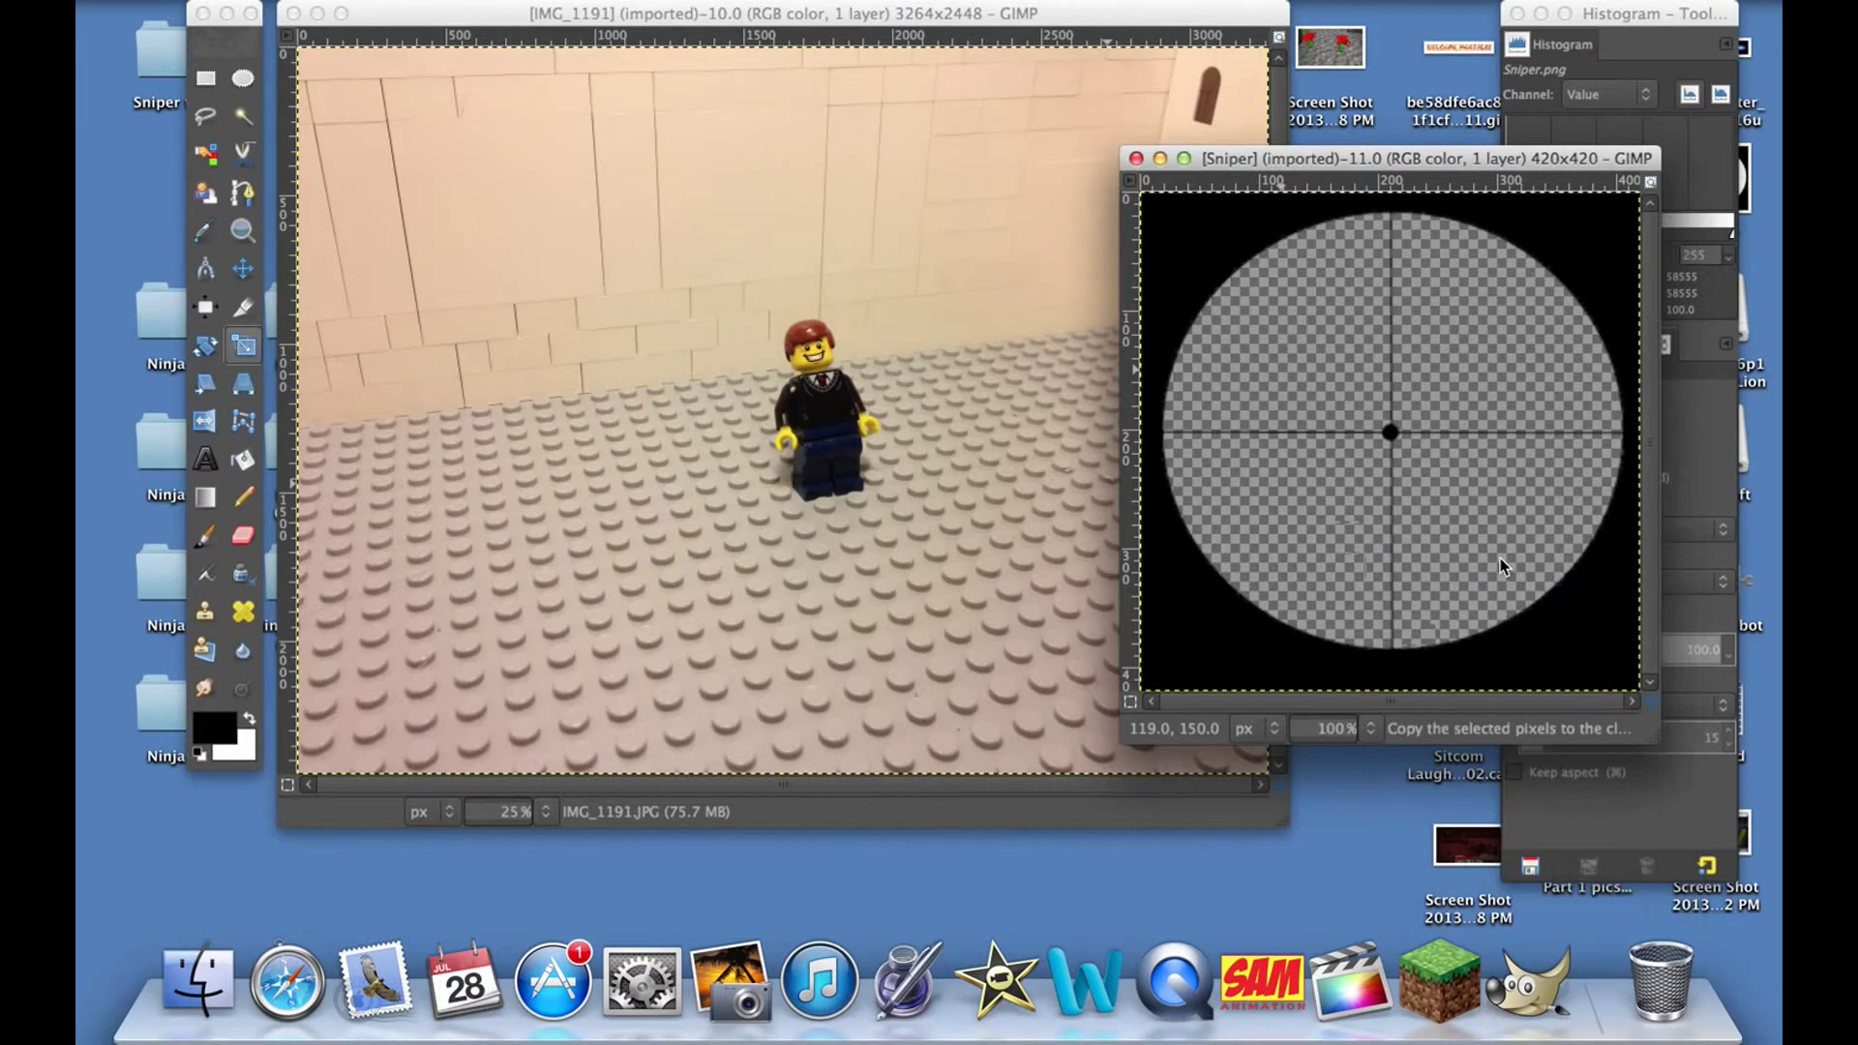
Minimize the Sniper window, paste the crosshair onto IMG_1191 as a floating selection, and reselect Scale
click(1160, 161)
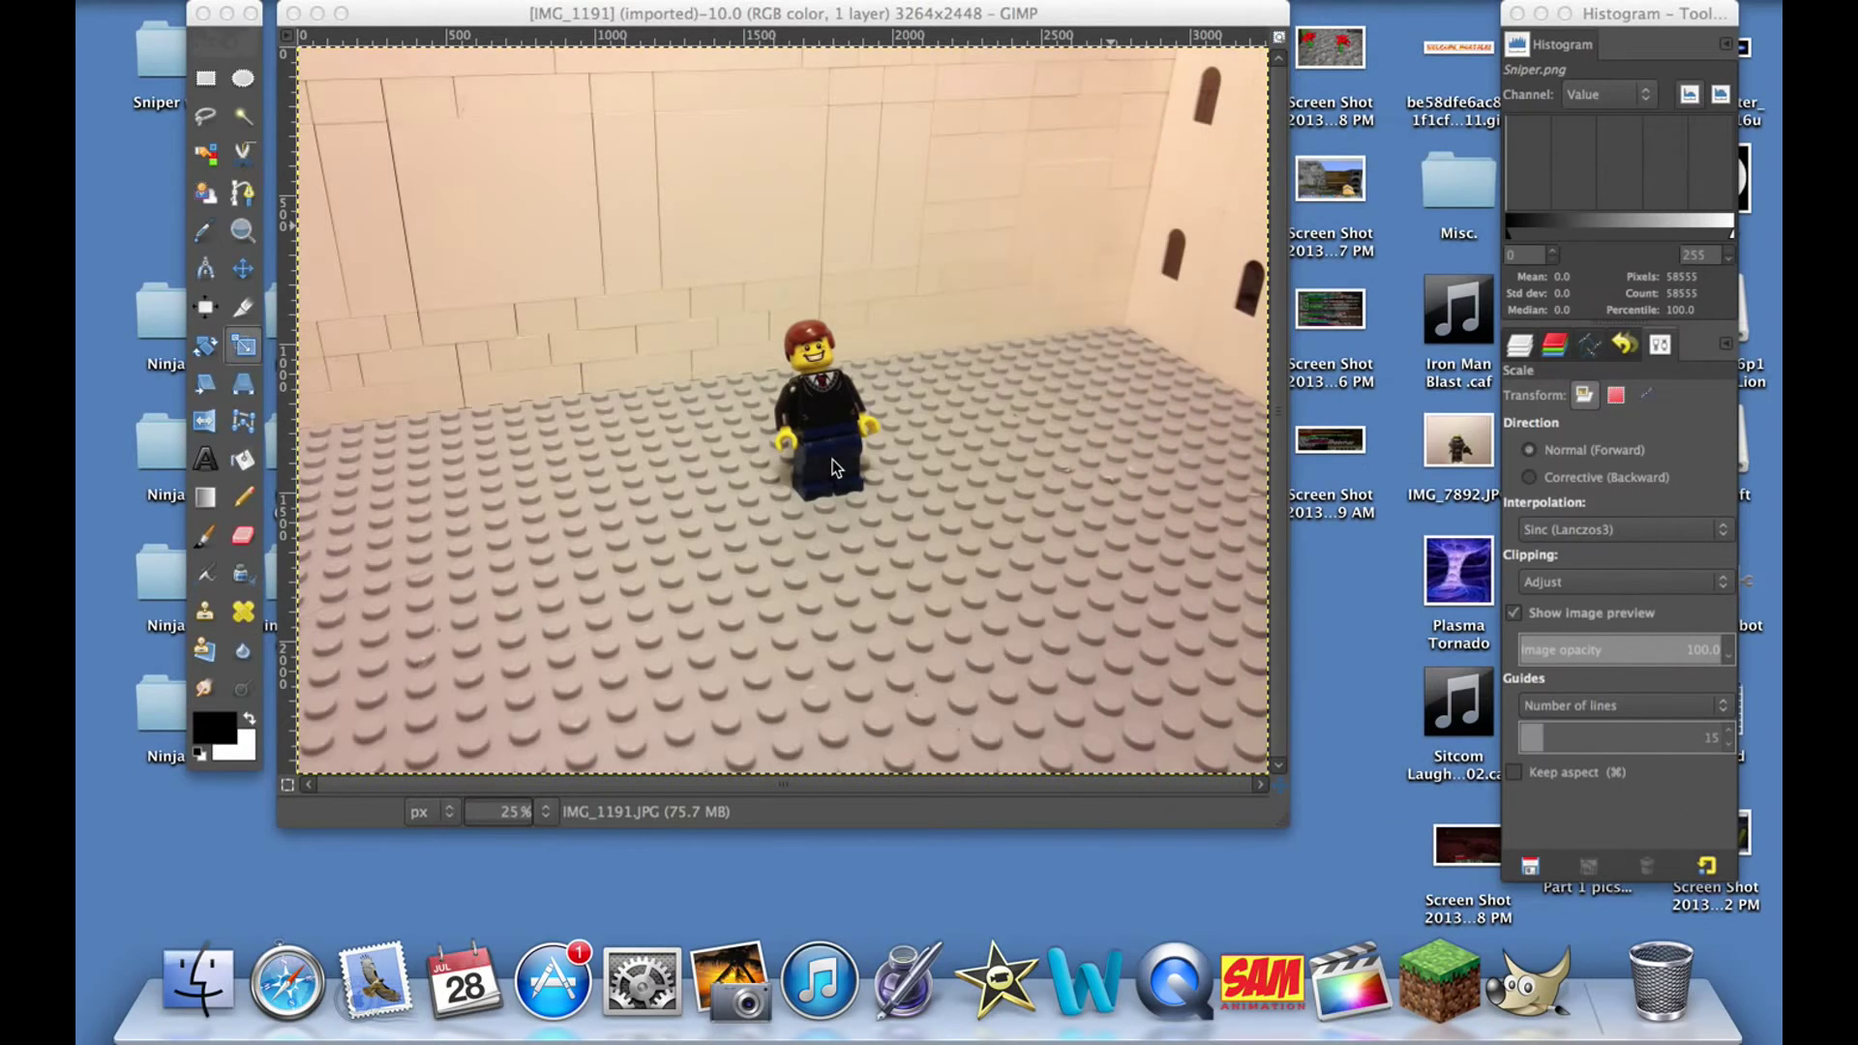
right_click(643, 332)
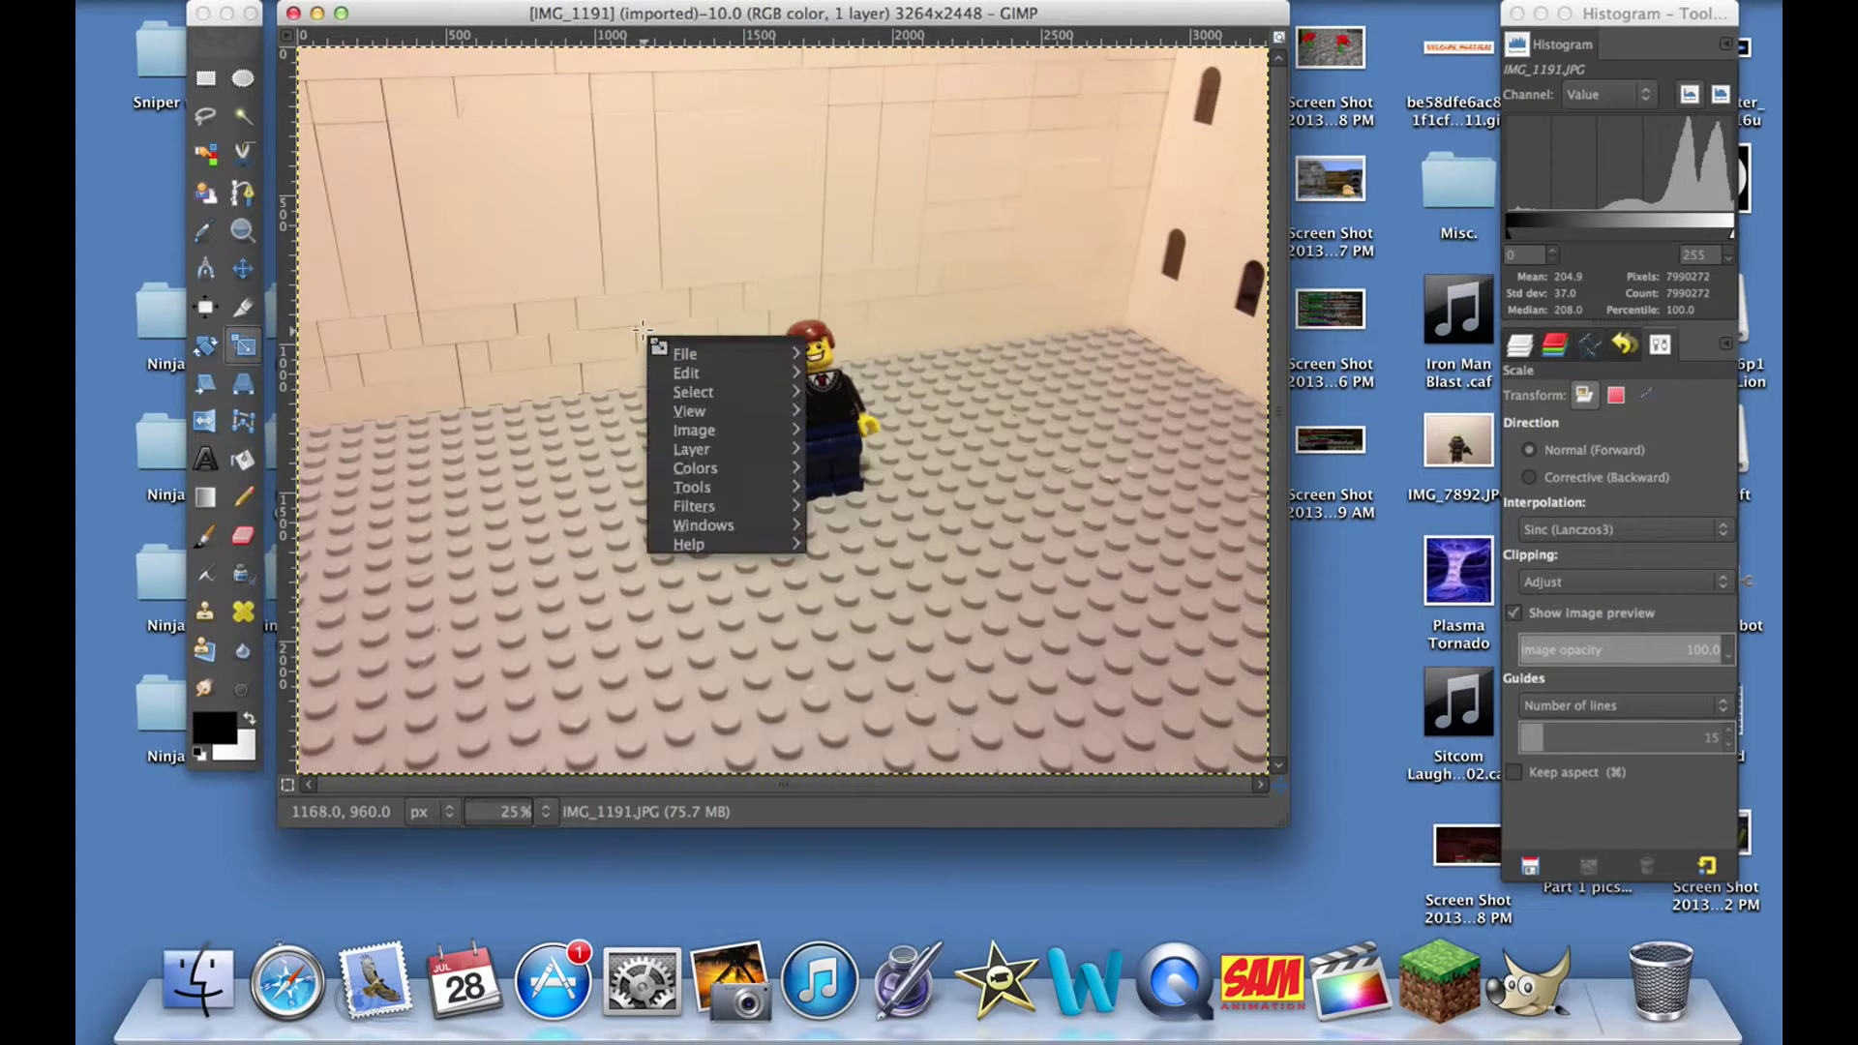
mouse_move(706, 375)
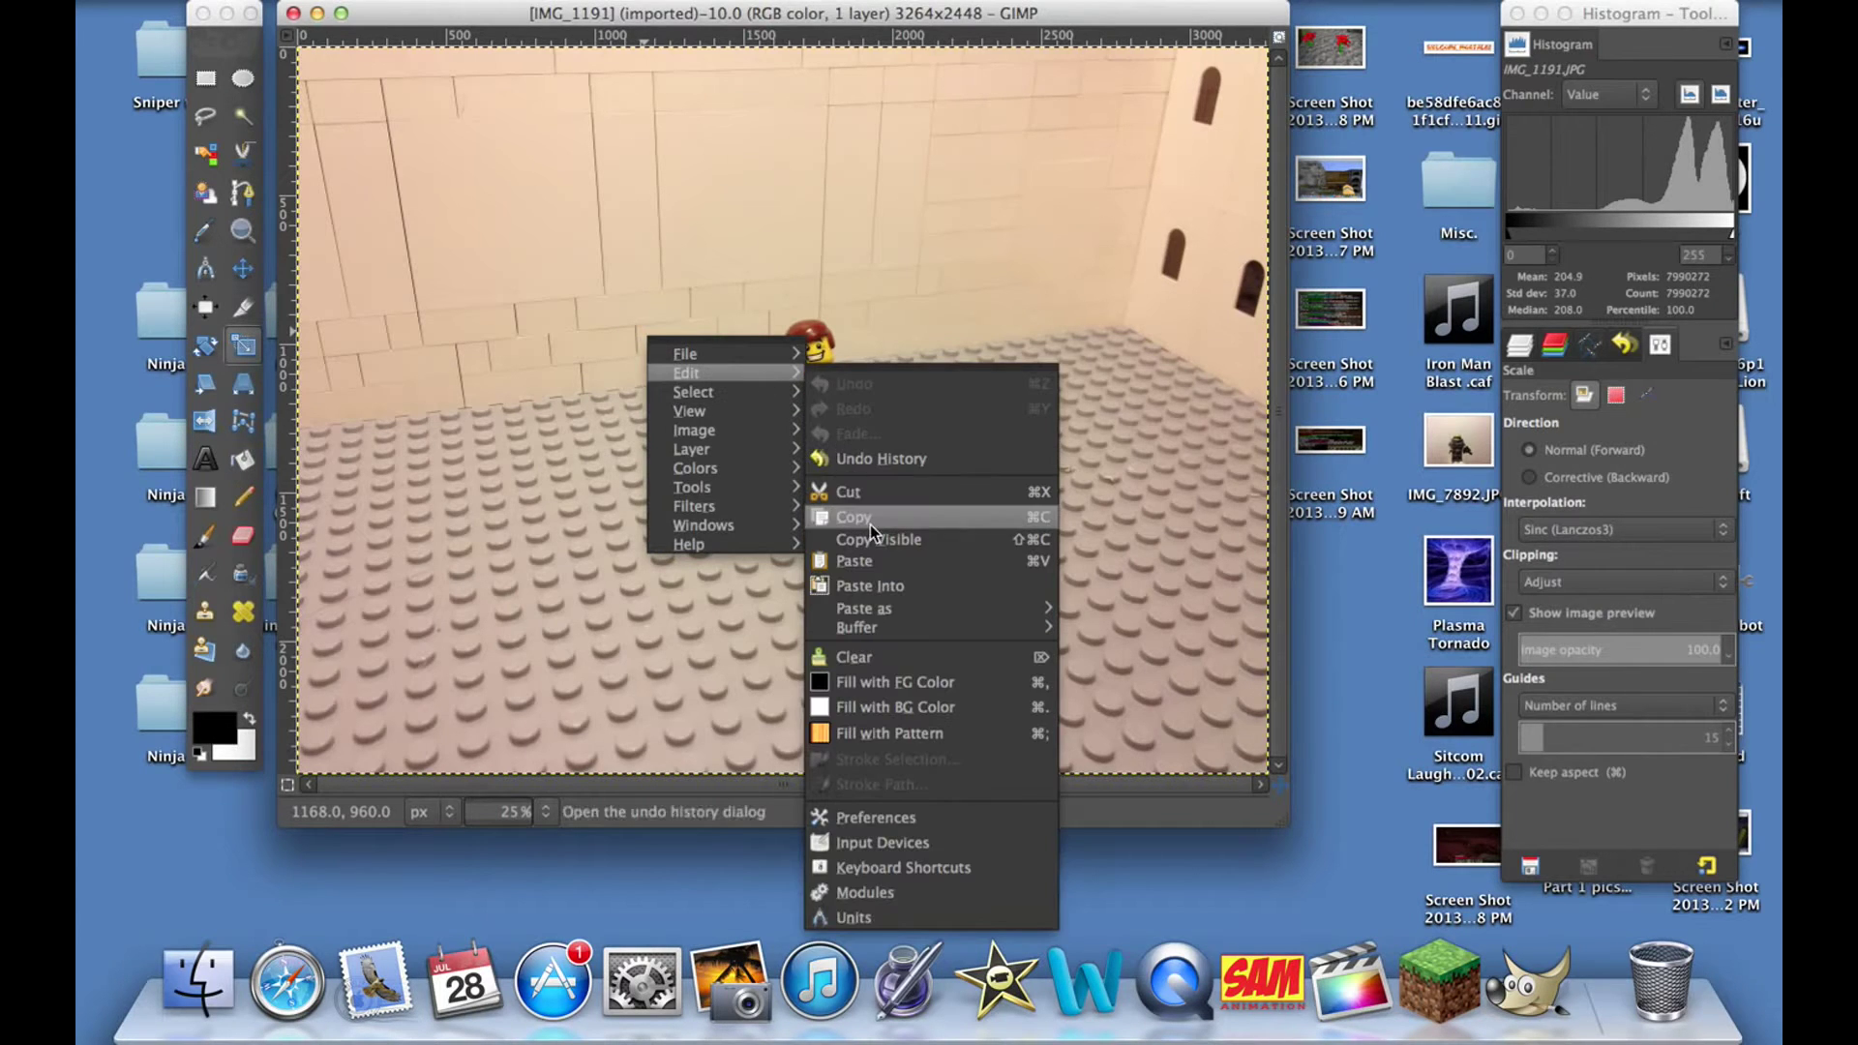
click(869, 567)
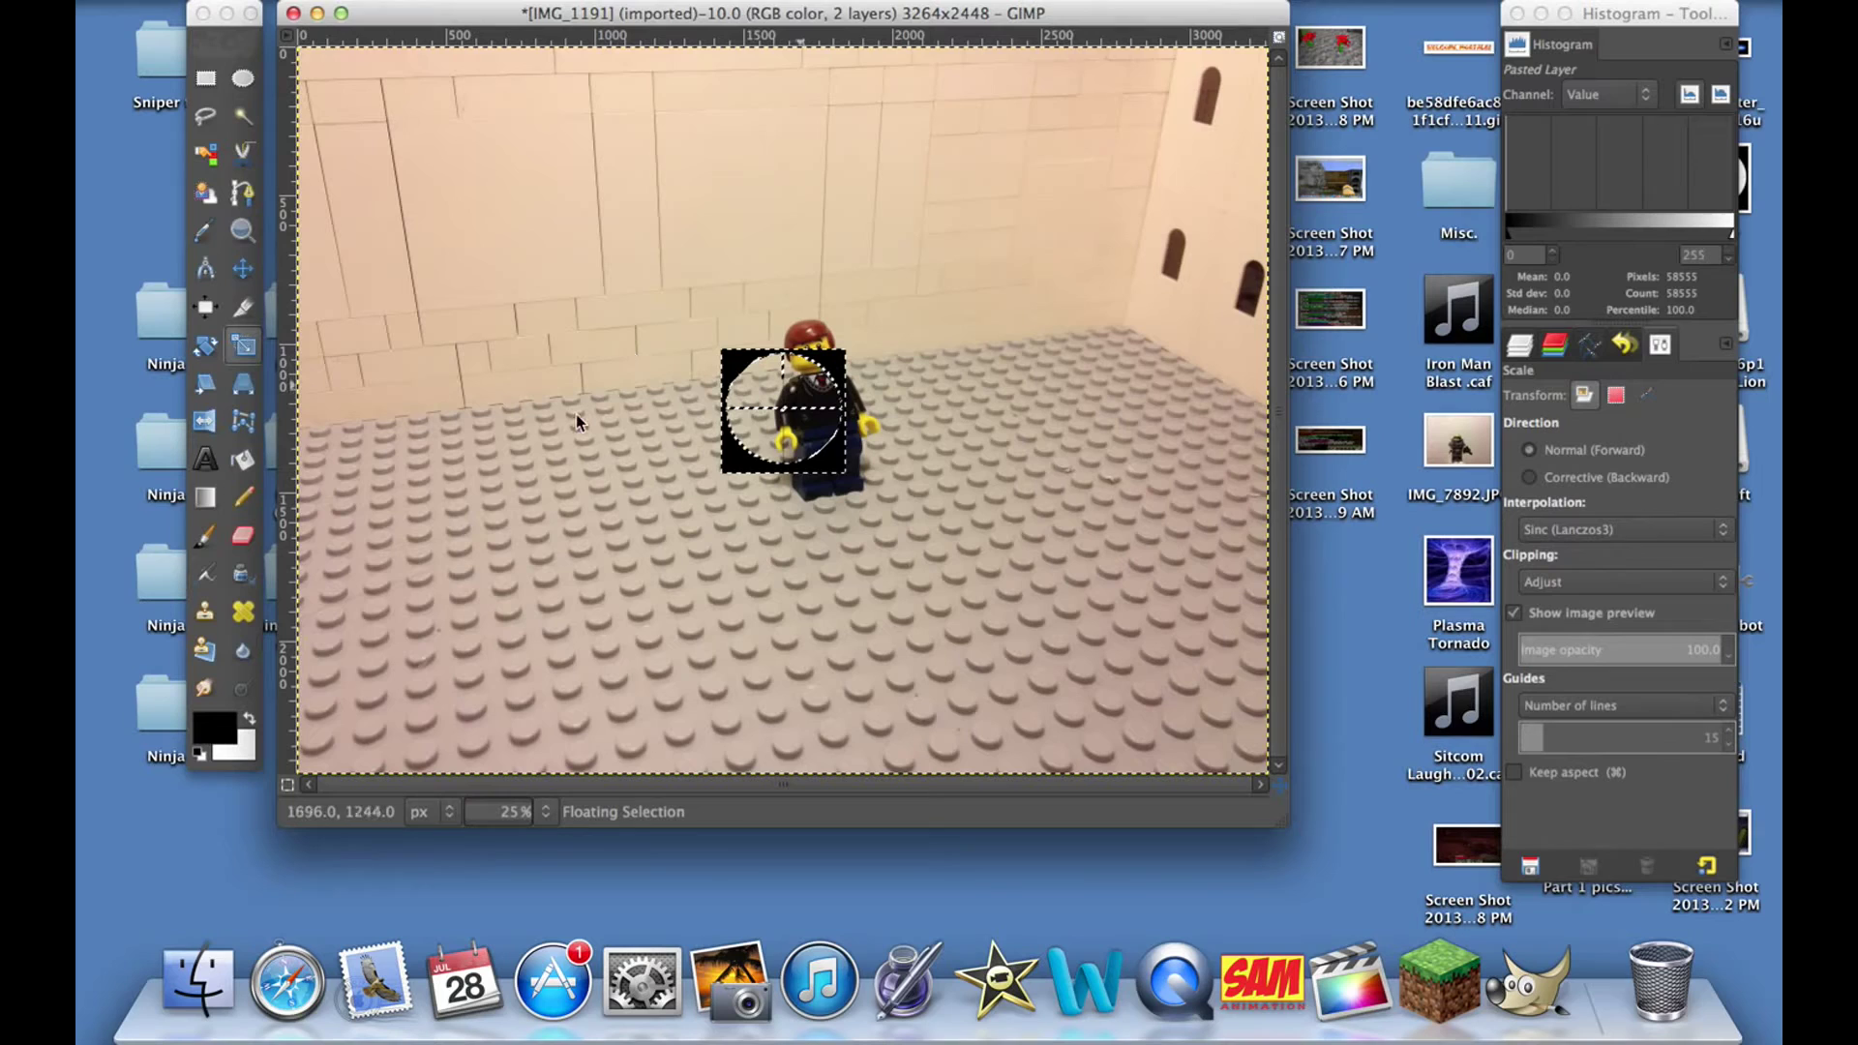
click(243, 345)
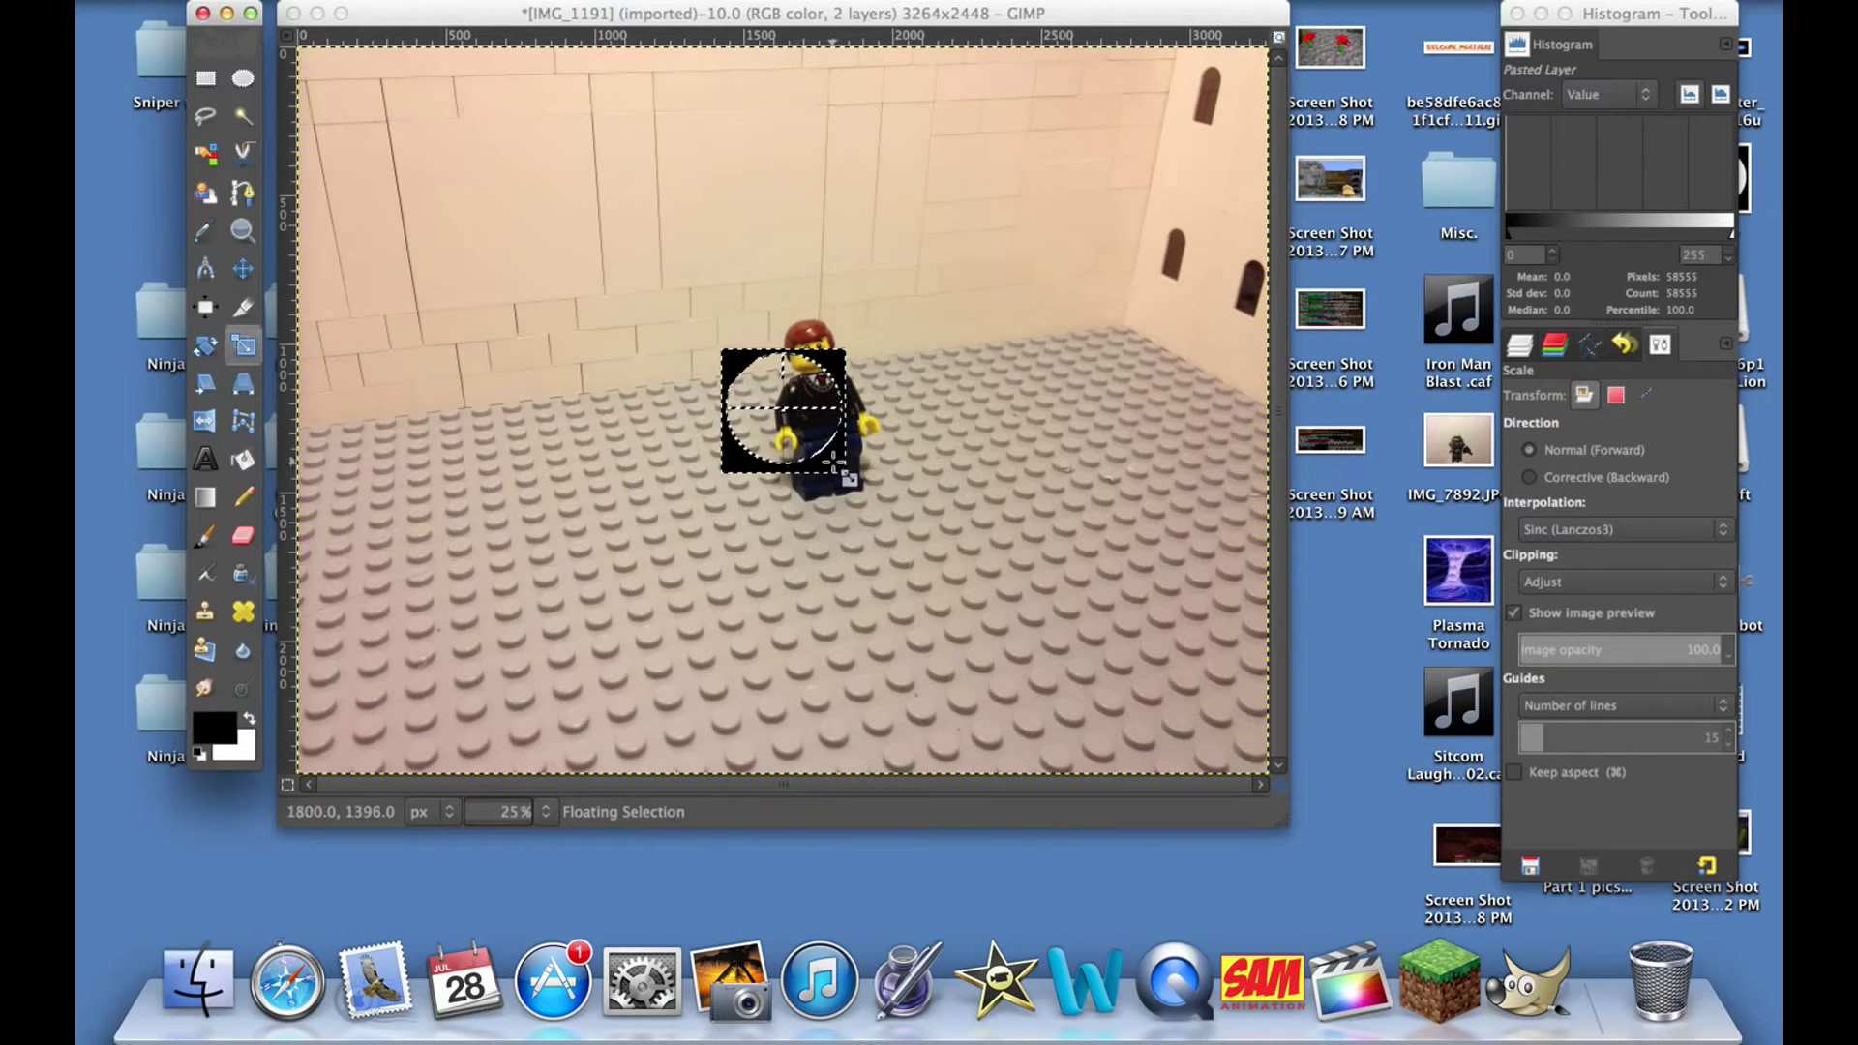
Start scaling the floating crosshair and move the Scale dialog aside
click(829, 451)
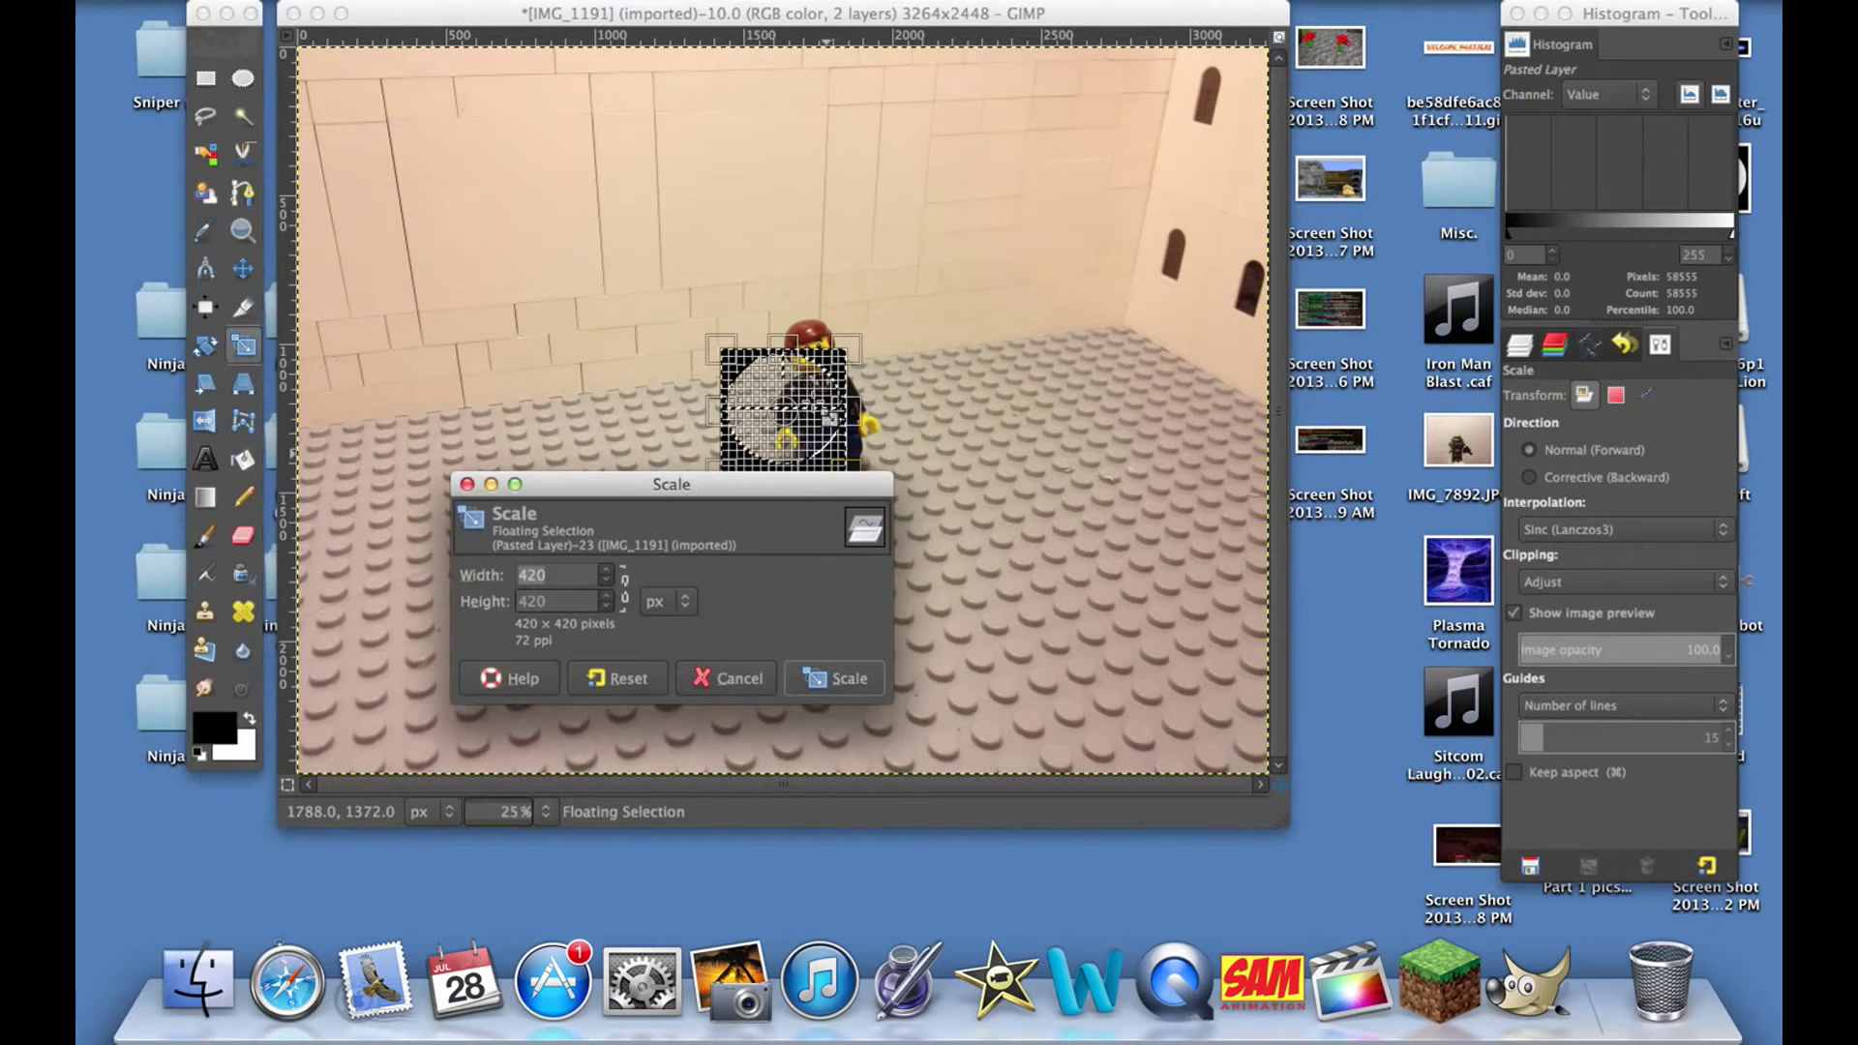
drag(662, 483, 793, 587)
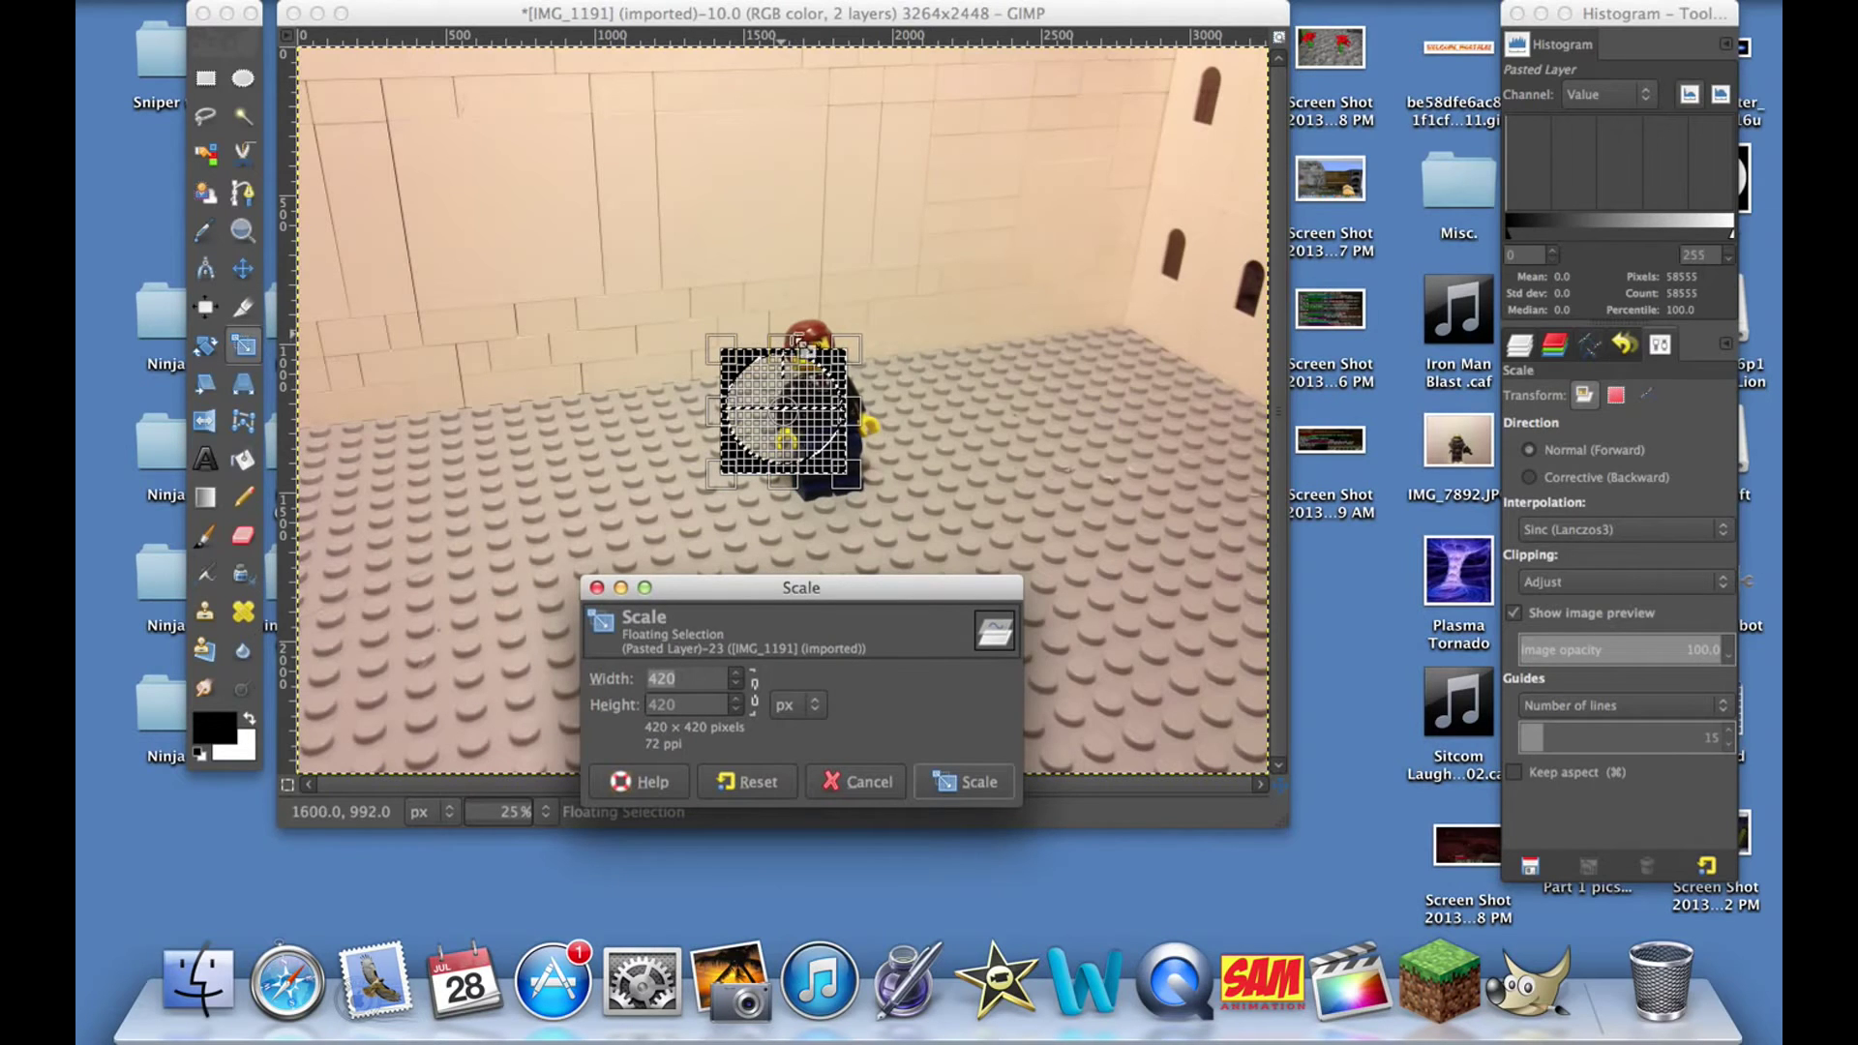
drag(815, 575, 1527, 431)
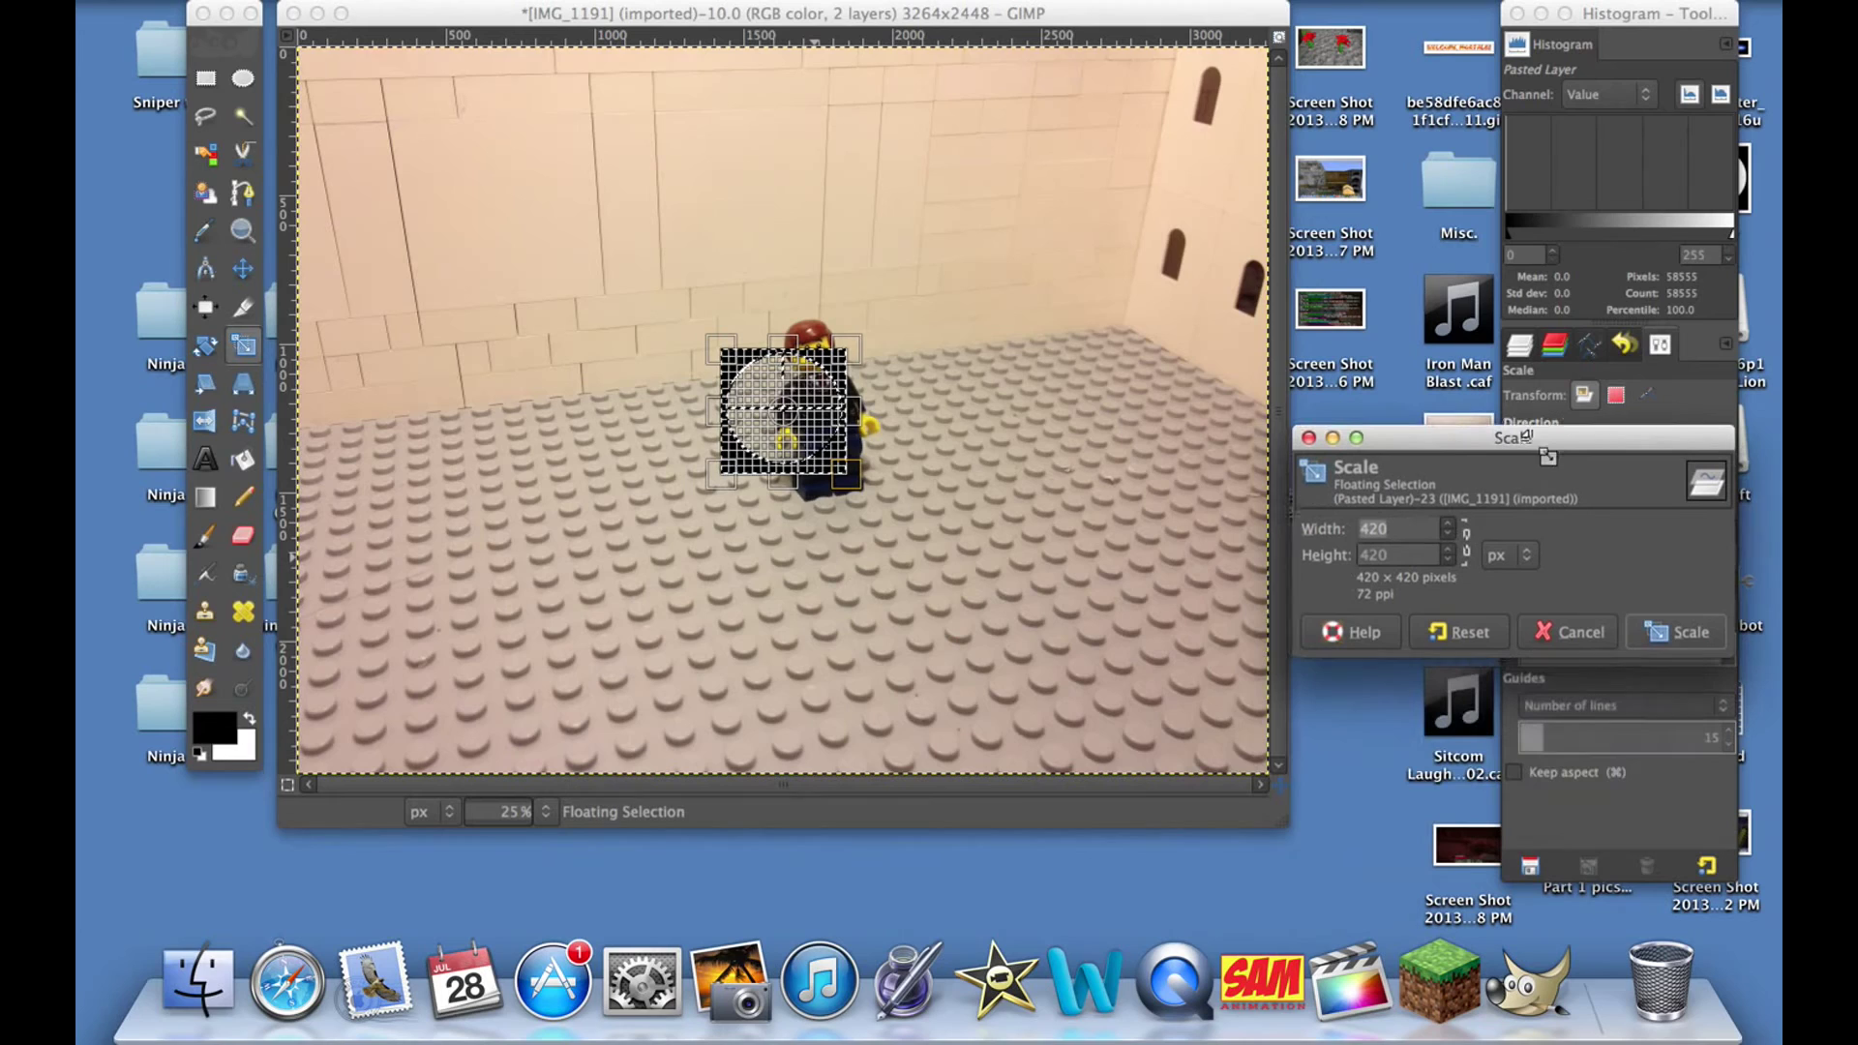
click(861, 495)
Drag the corner handles to enlarge the crosshair to 3288 × 2464, filling the photo
drag(914, 526, 979, 543)
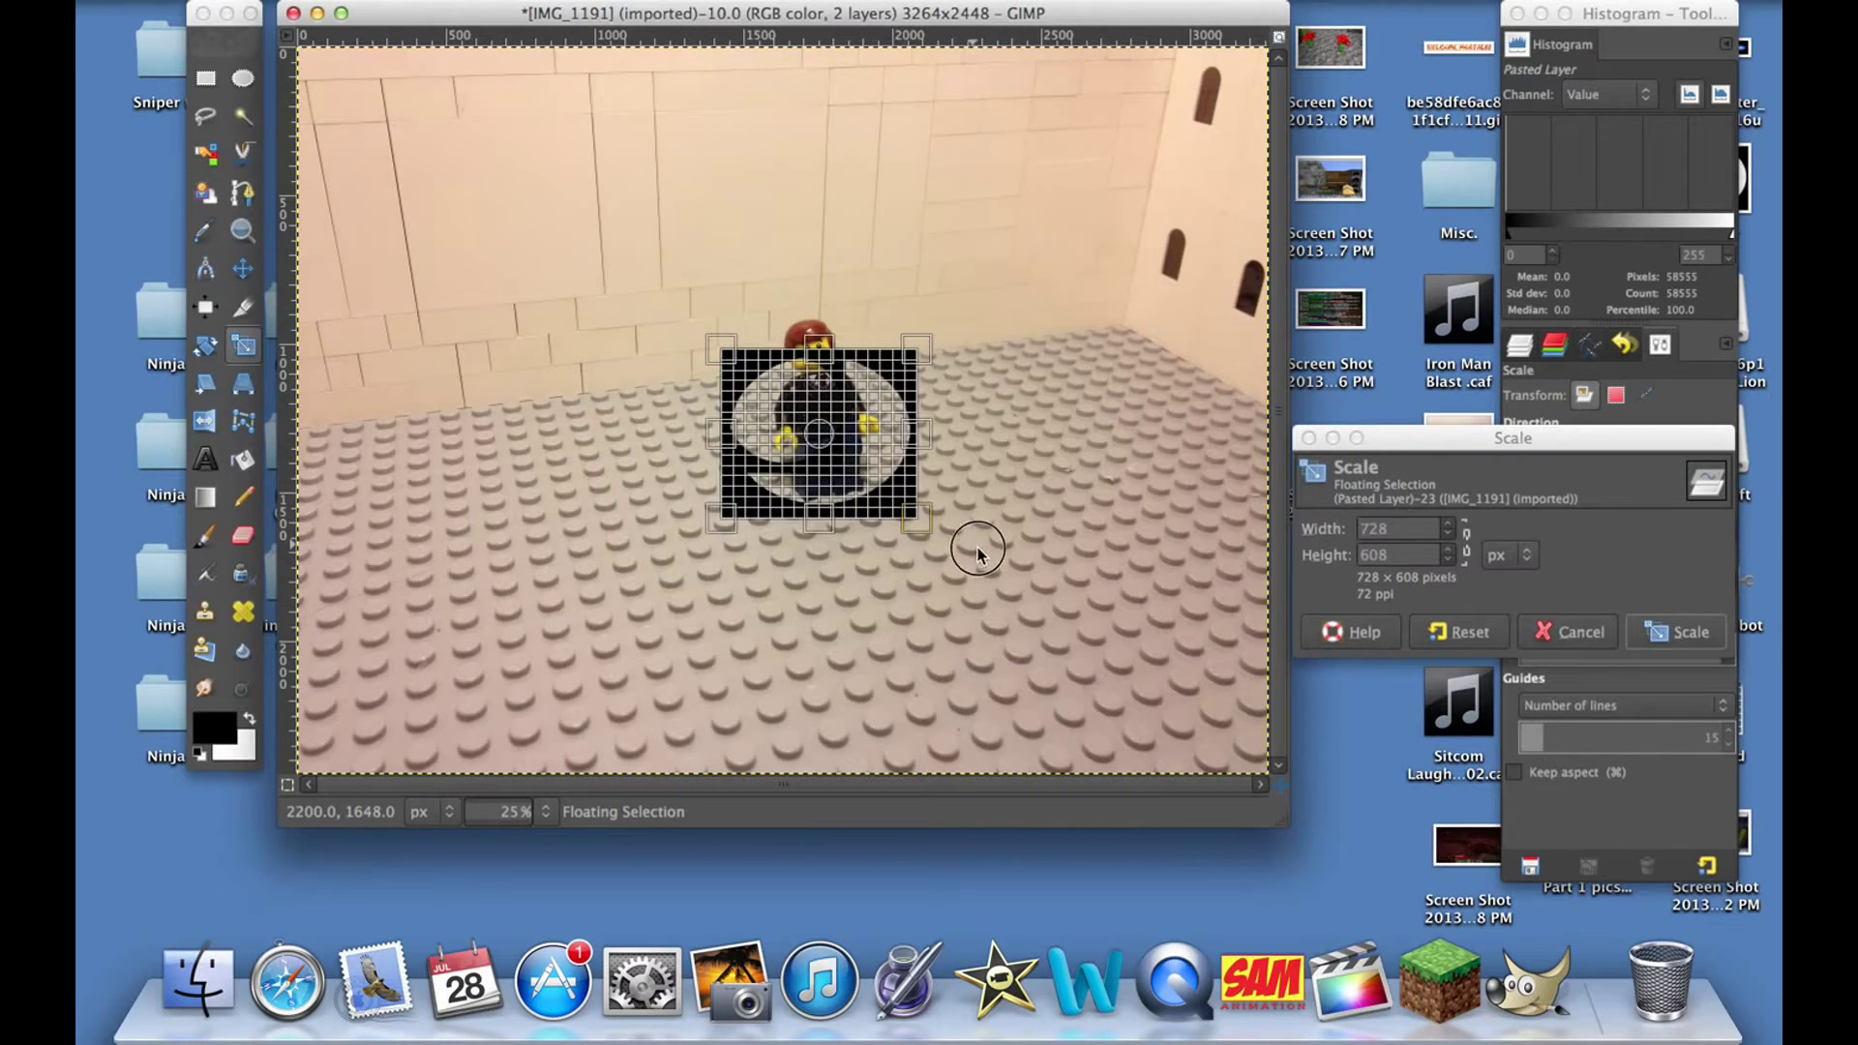
drag(1236, 738, 1274, 777)
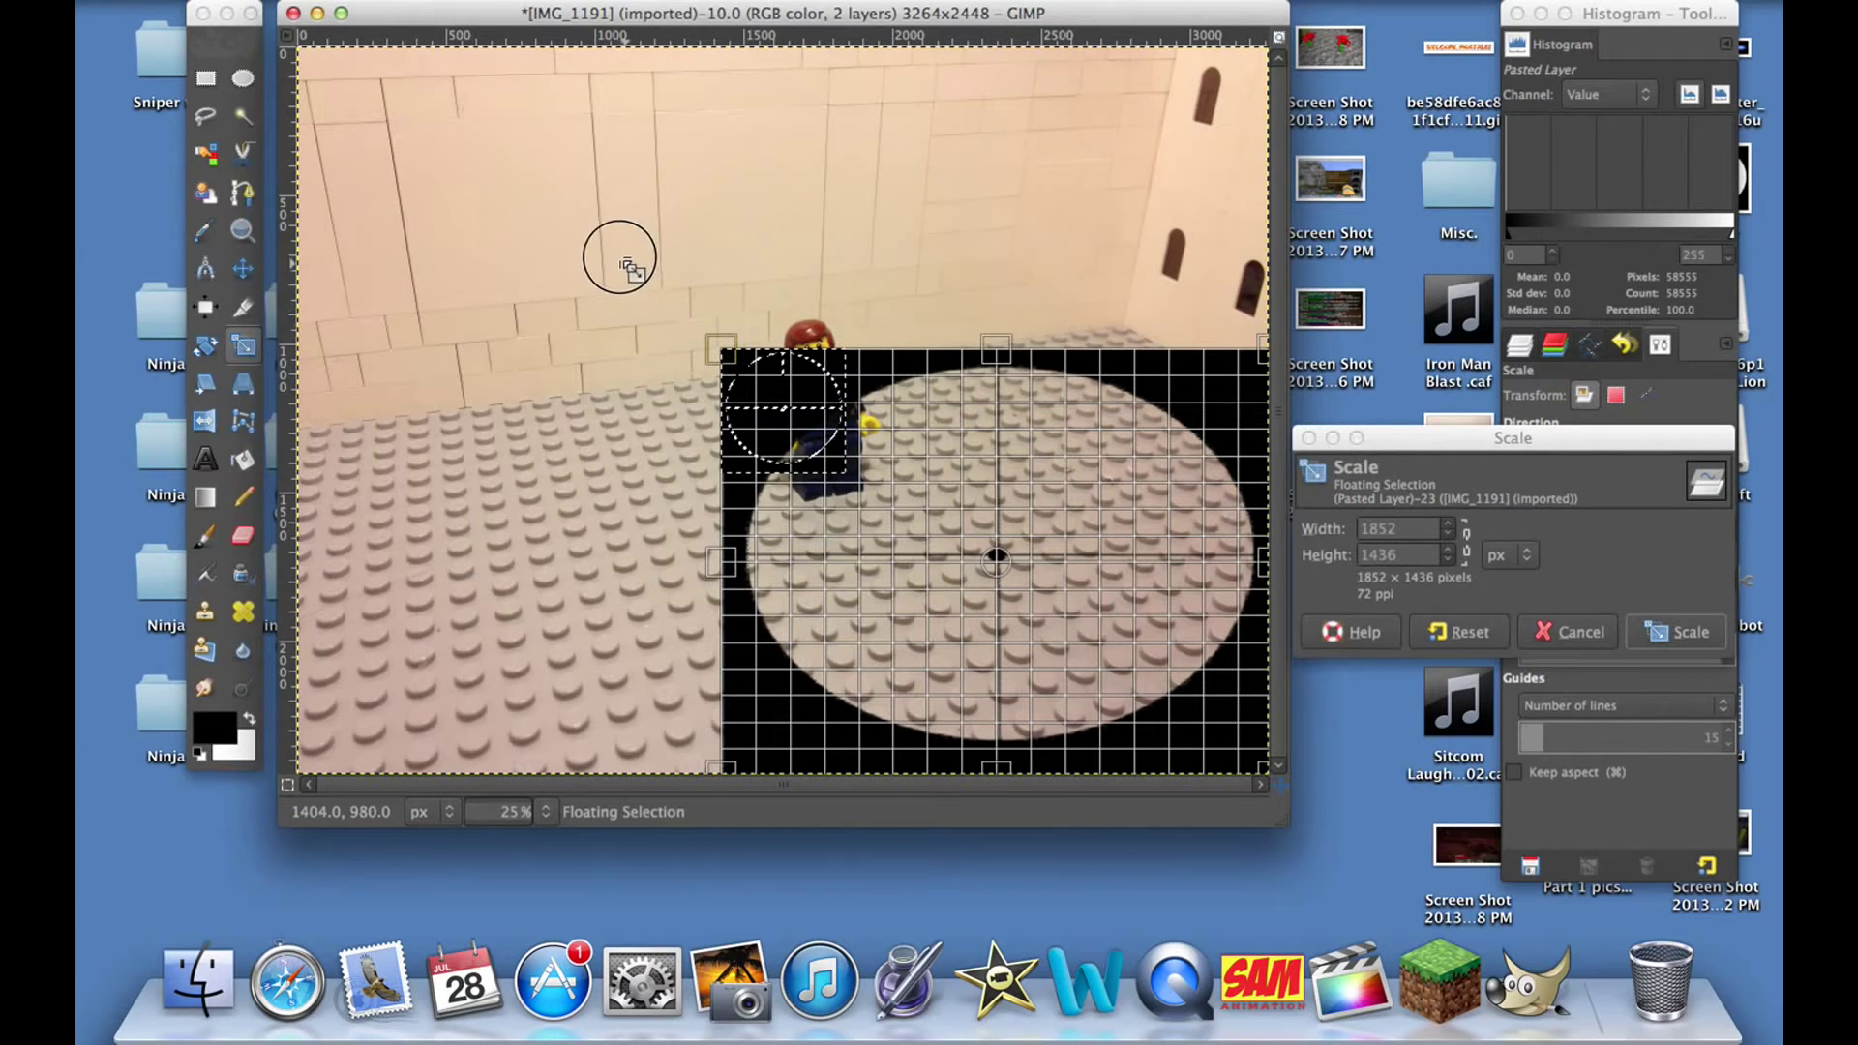
drag(620, 258, 538, 100)
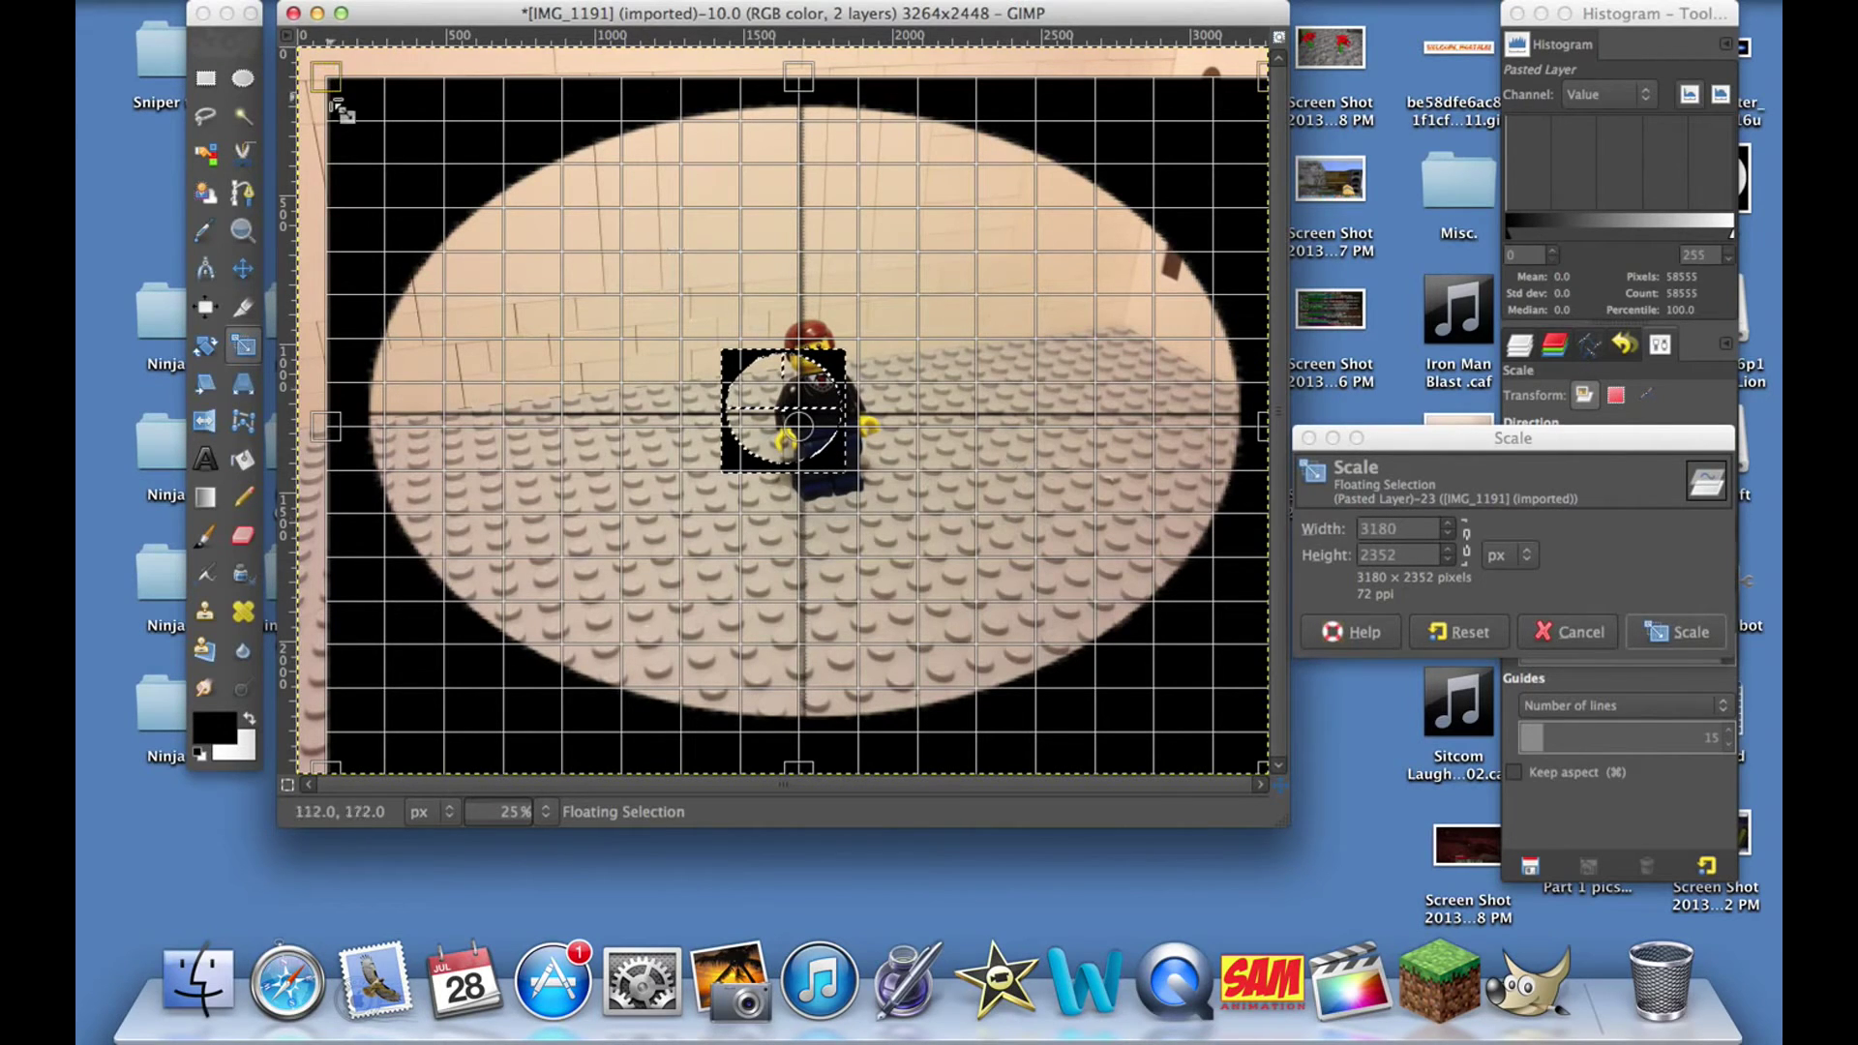
drag(331, 85, 290, 44)
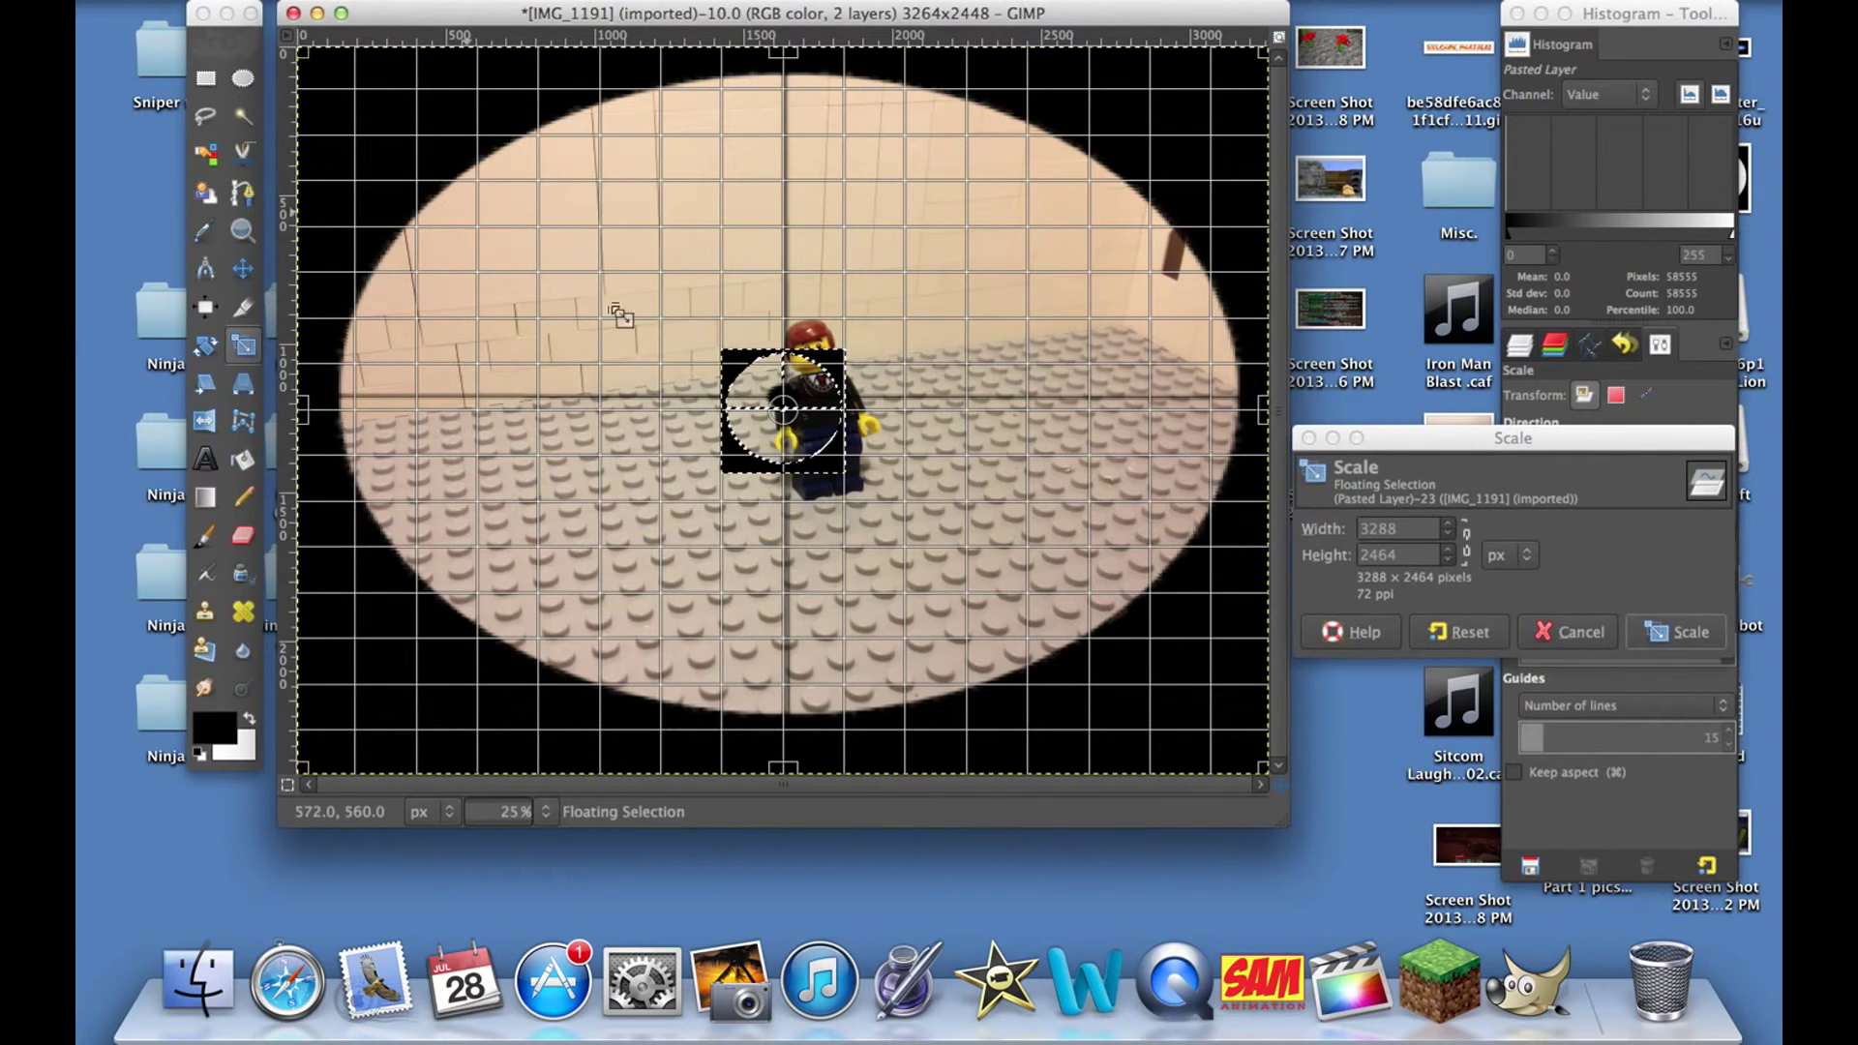
drag(1570, 449, 869, 277)
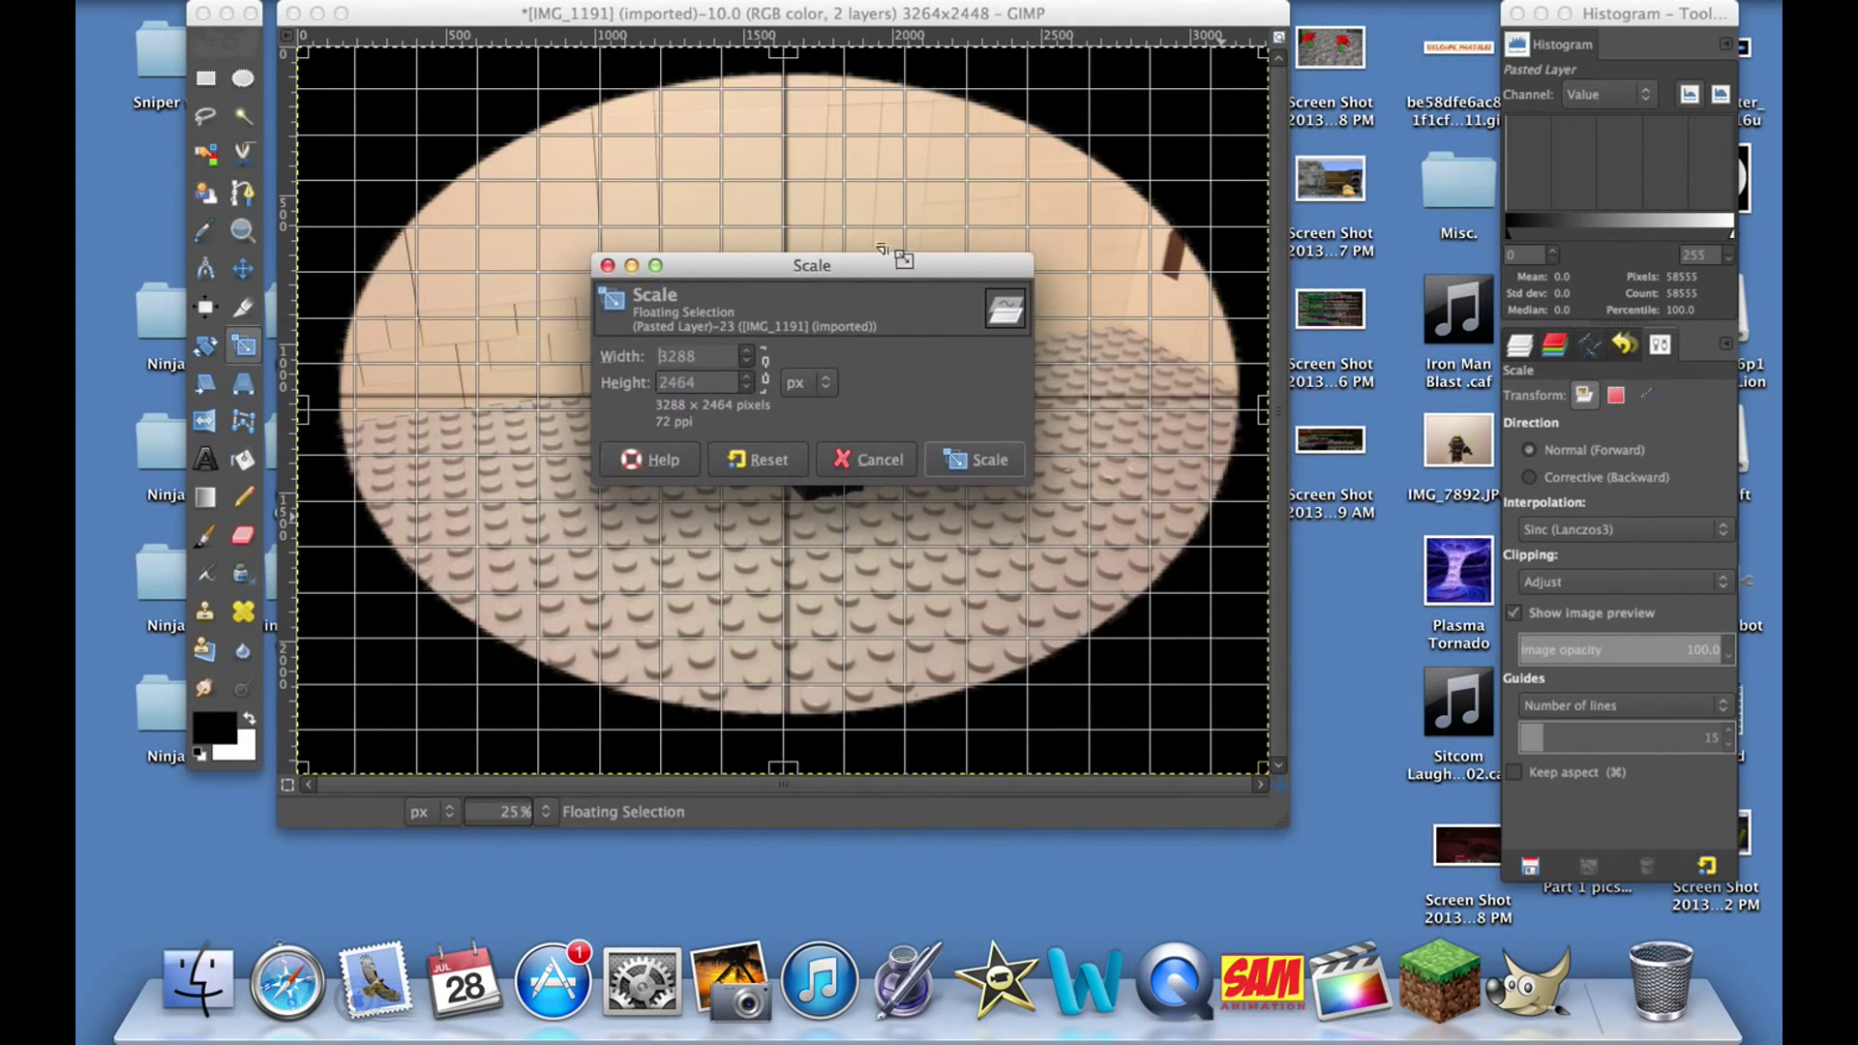
Commit the 3288 × 2464 scaling of the crosshair overlay
click(979, 460)
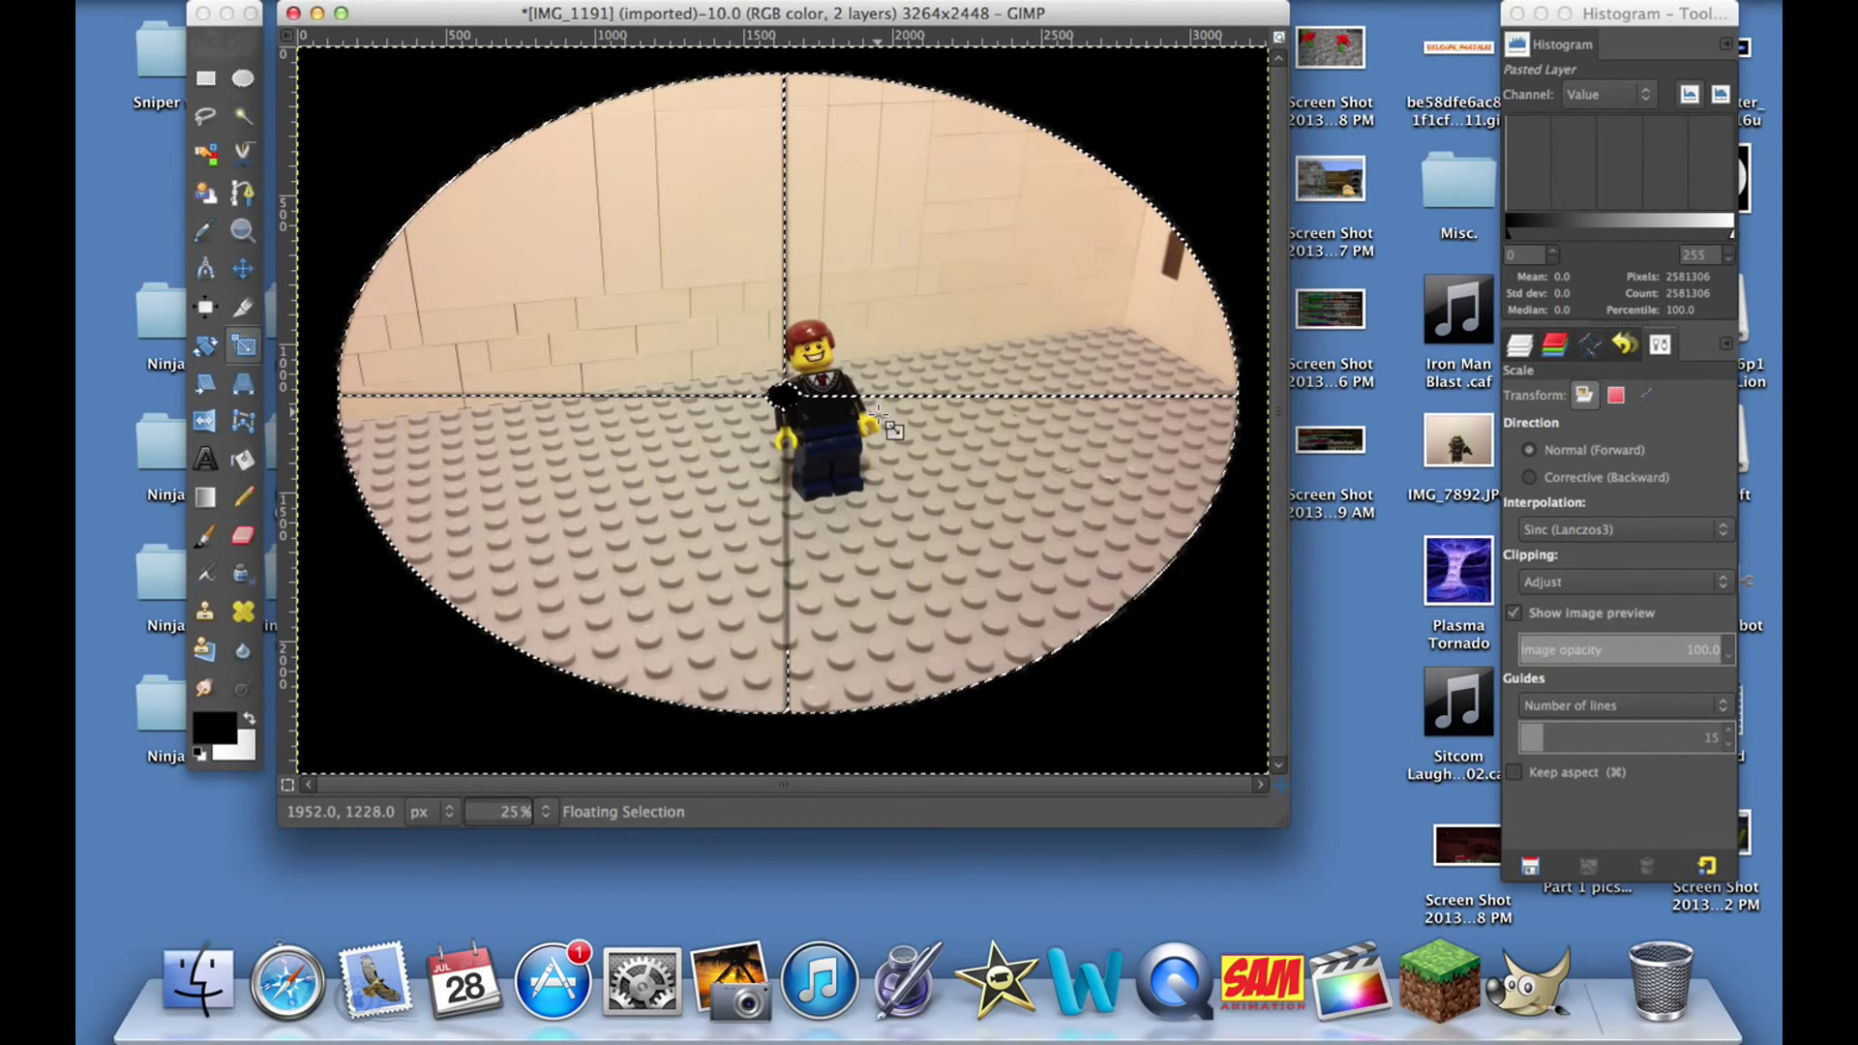
click(217, 2)
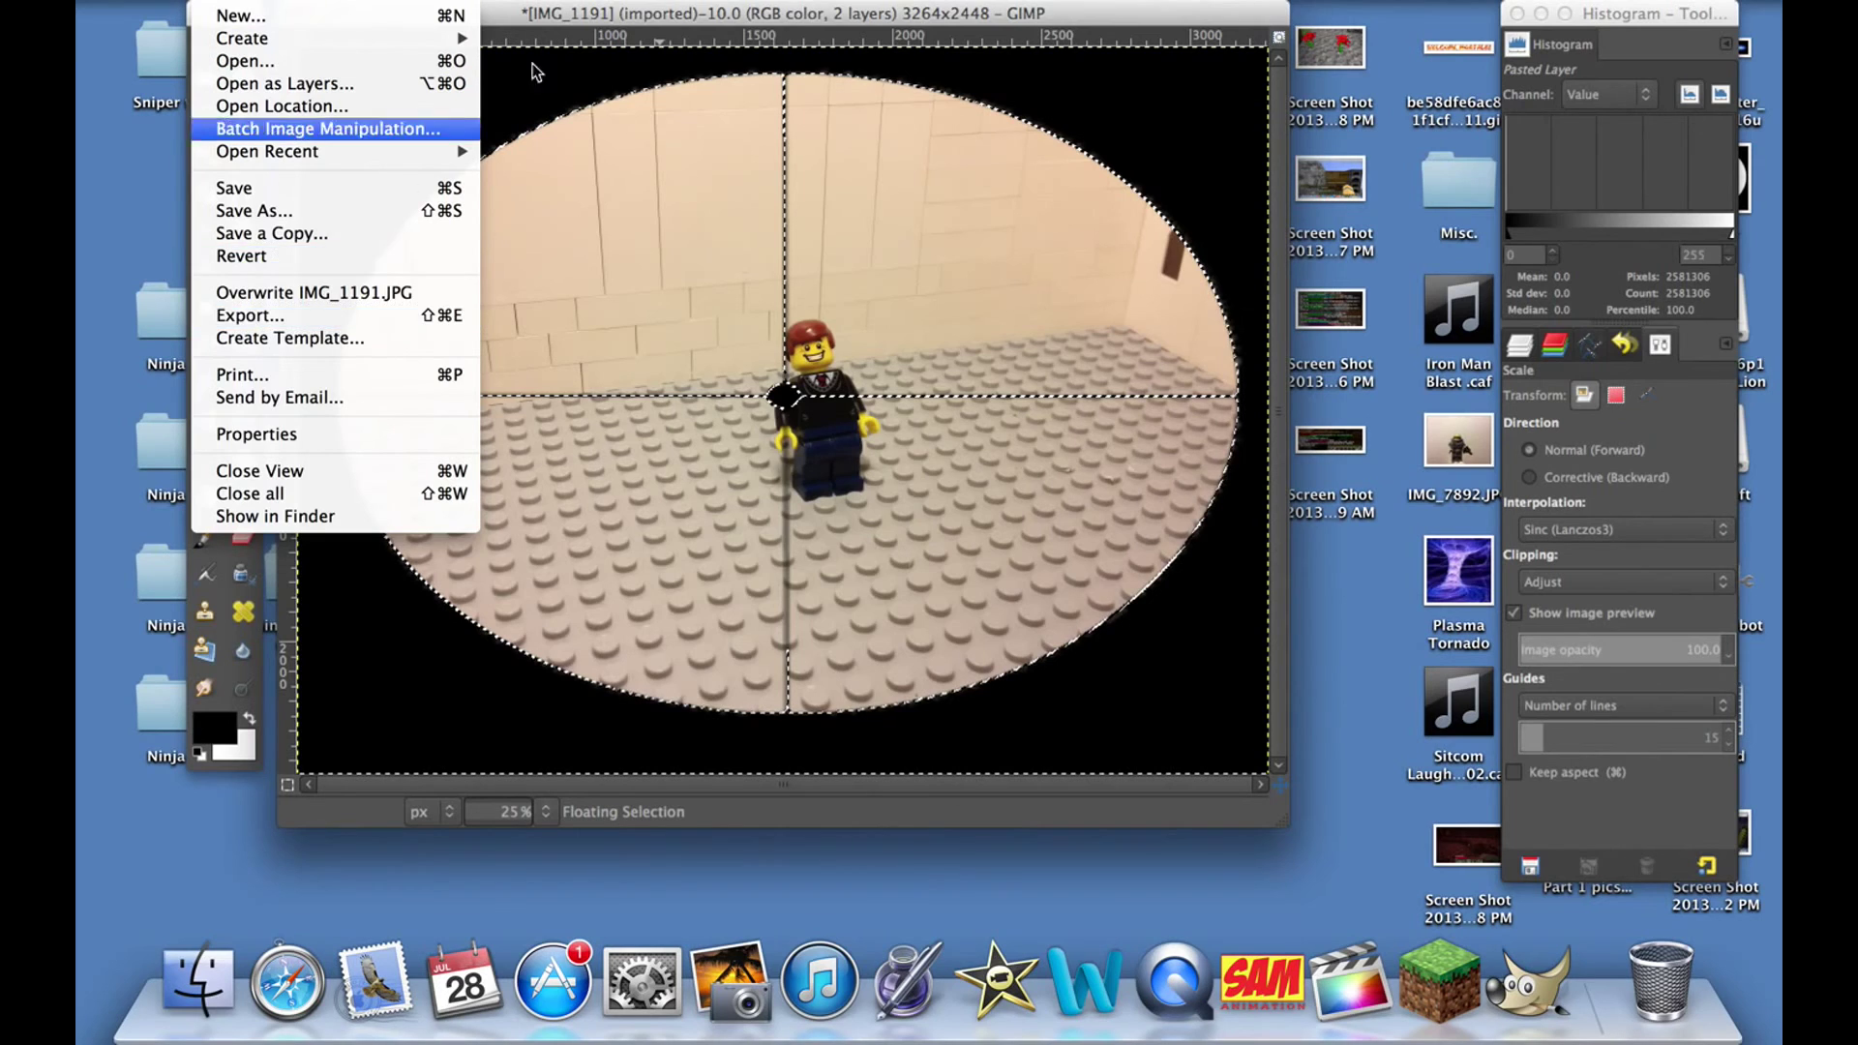
mouse_move(712, 5)
click(549, 13)
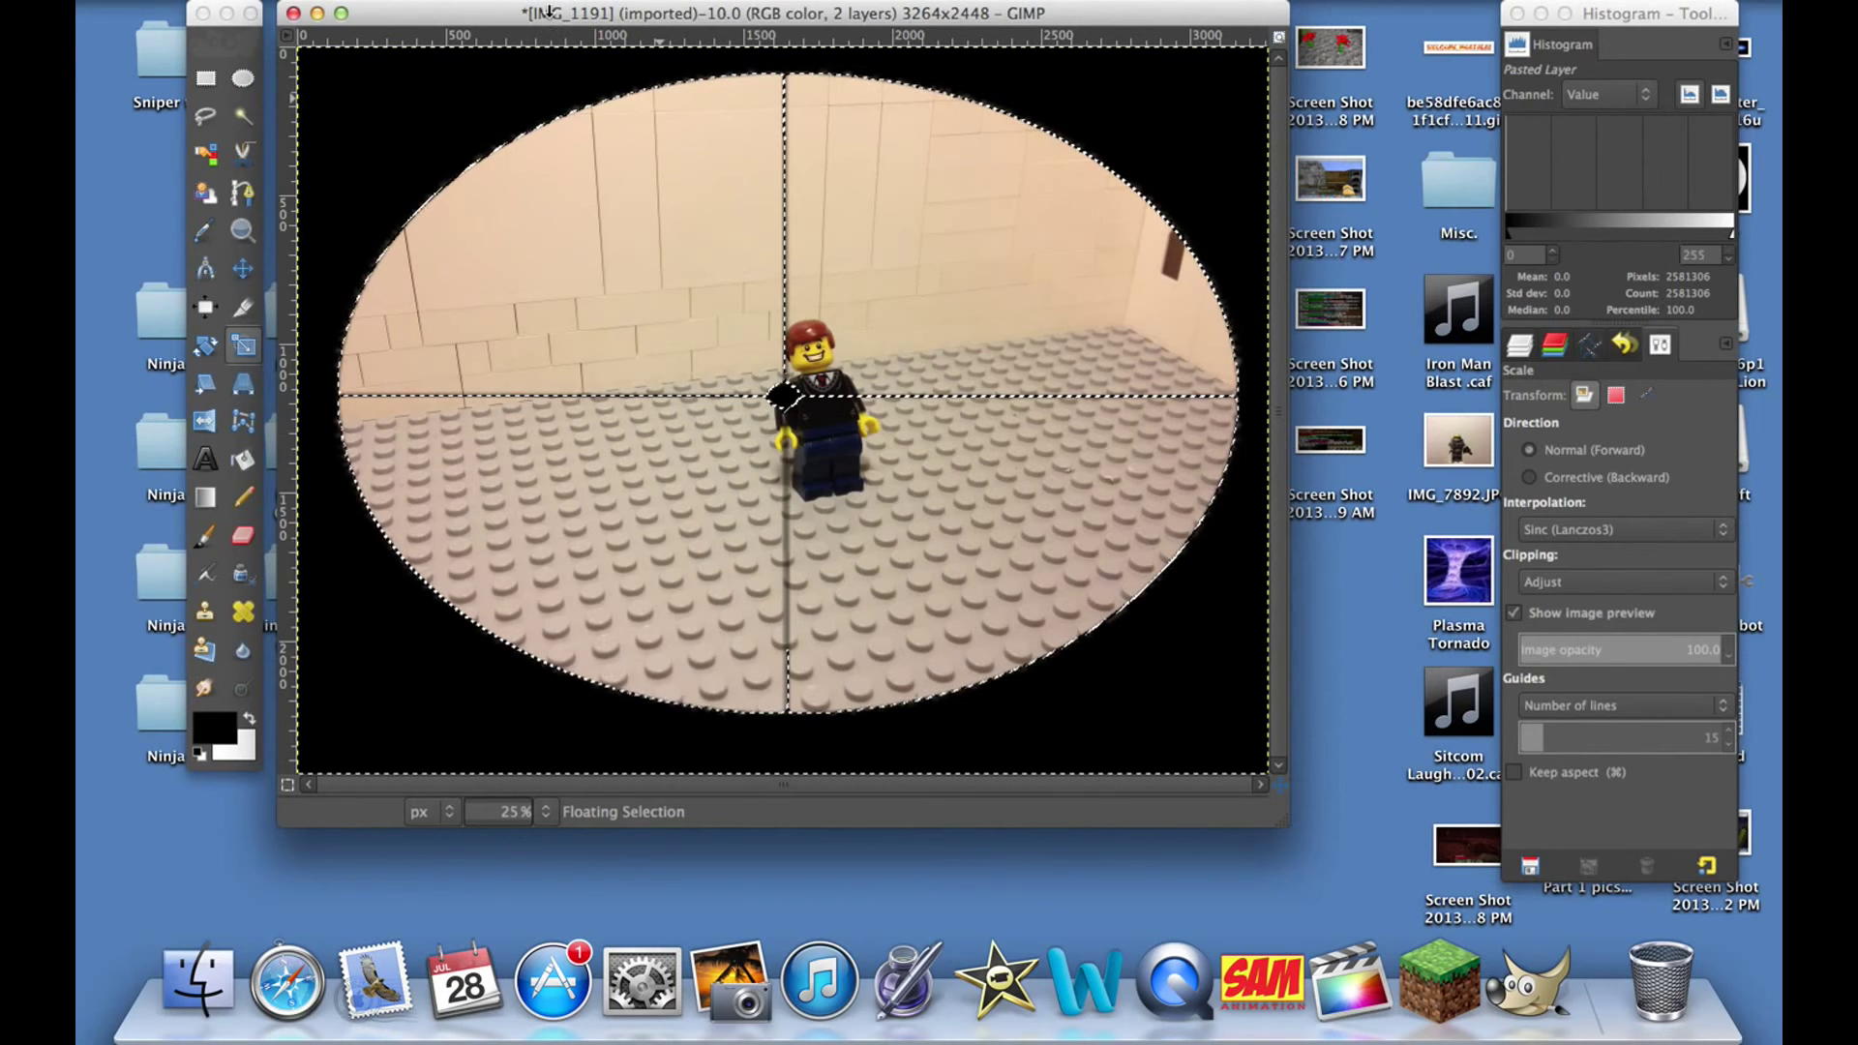
drag(549, 14, 579, 12)
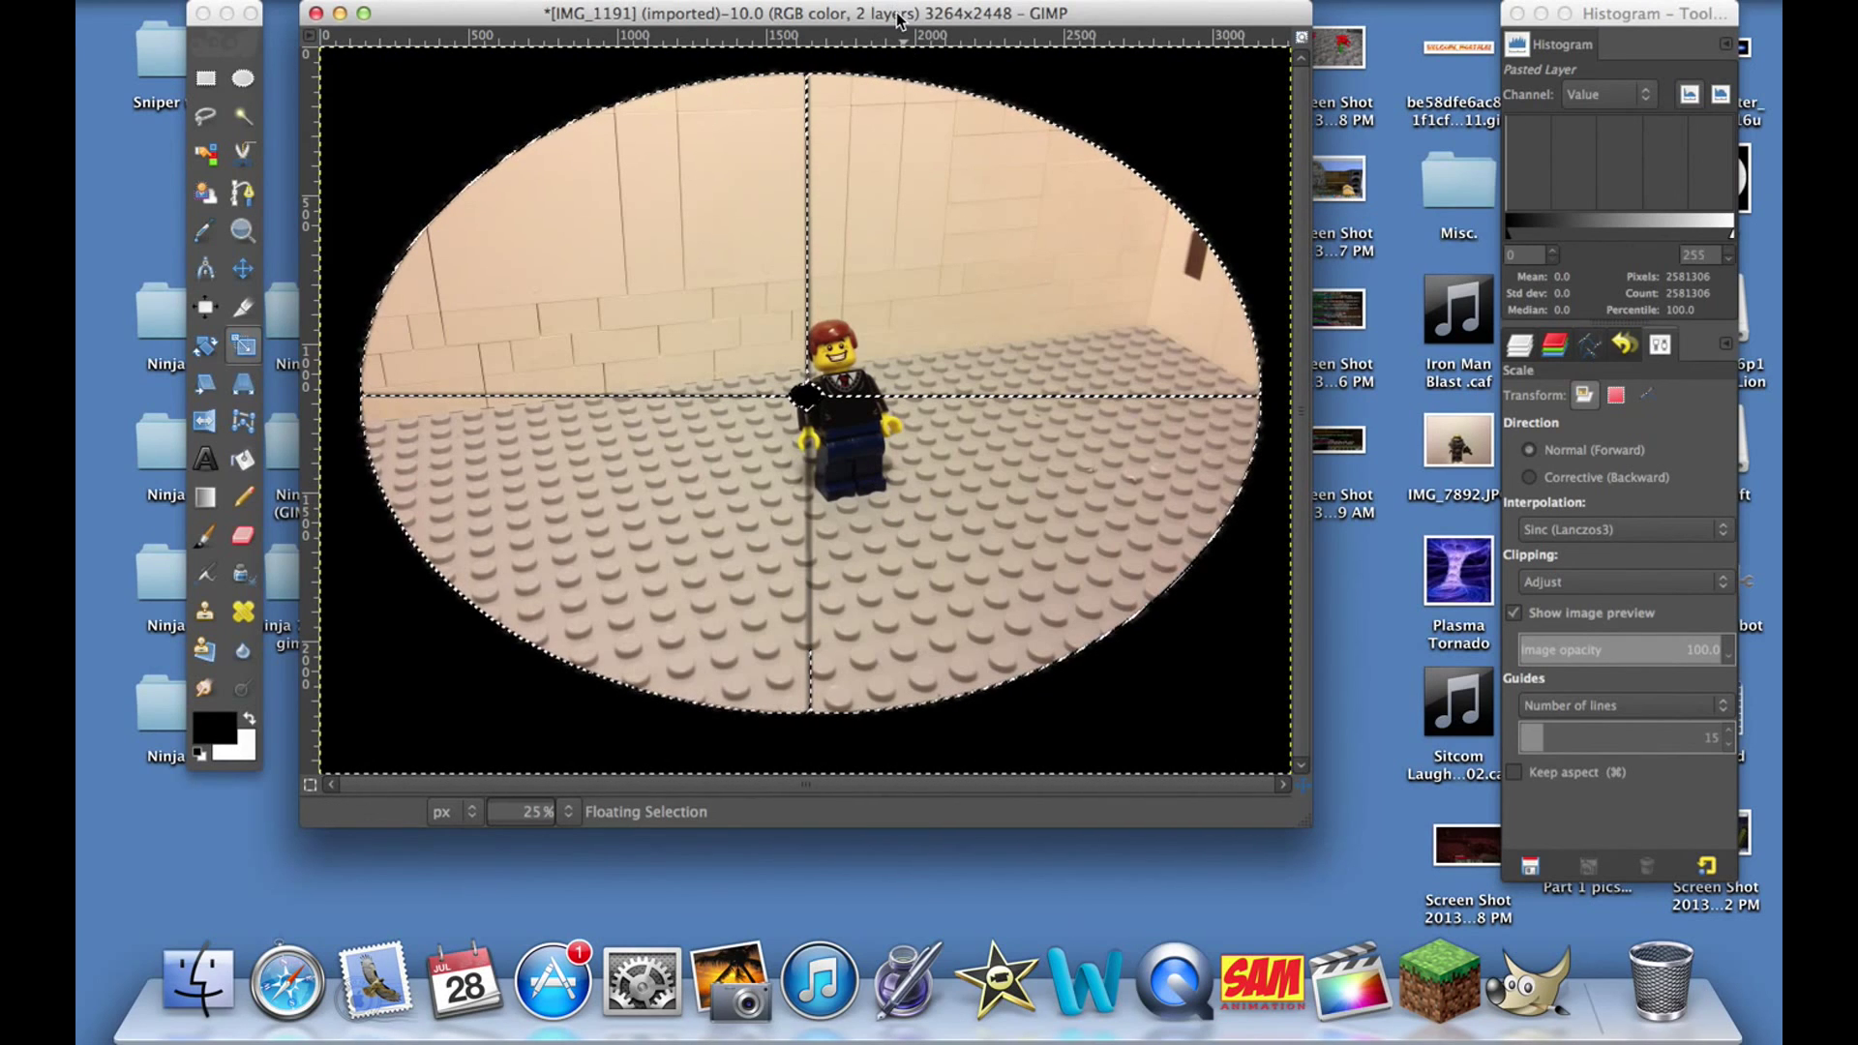
mouse_move(897, 11)
mouse_down()
mouse_move(923, 14)
mouse_move(905, 13)
mouse_up()
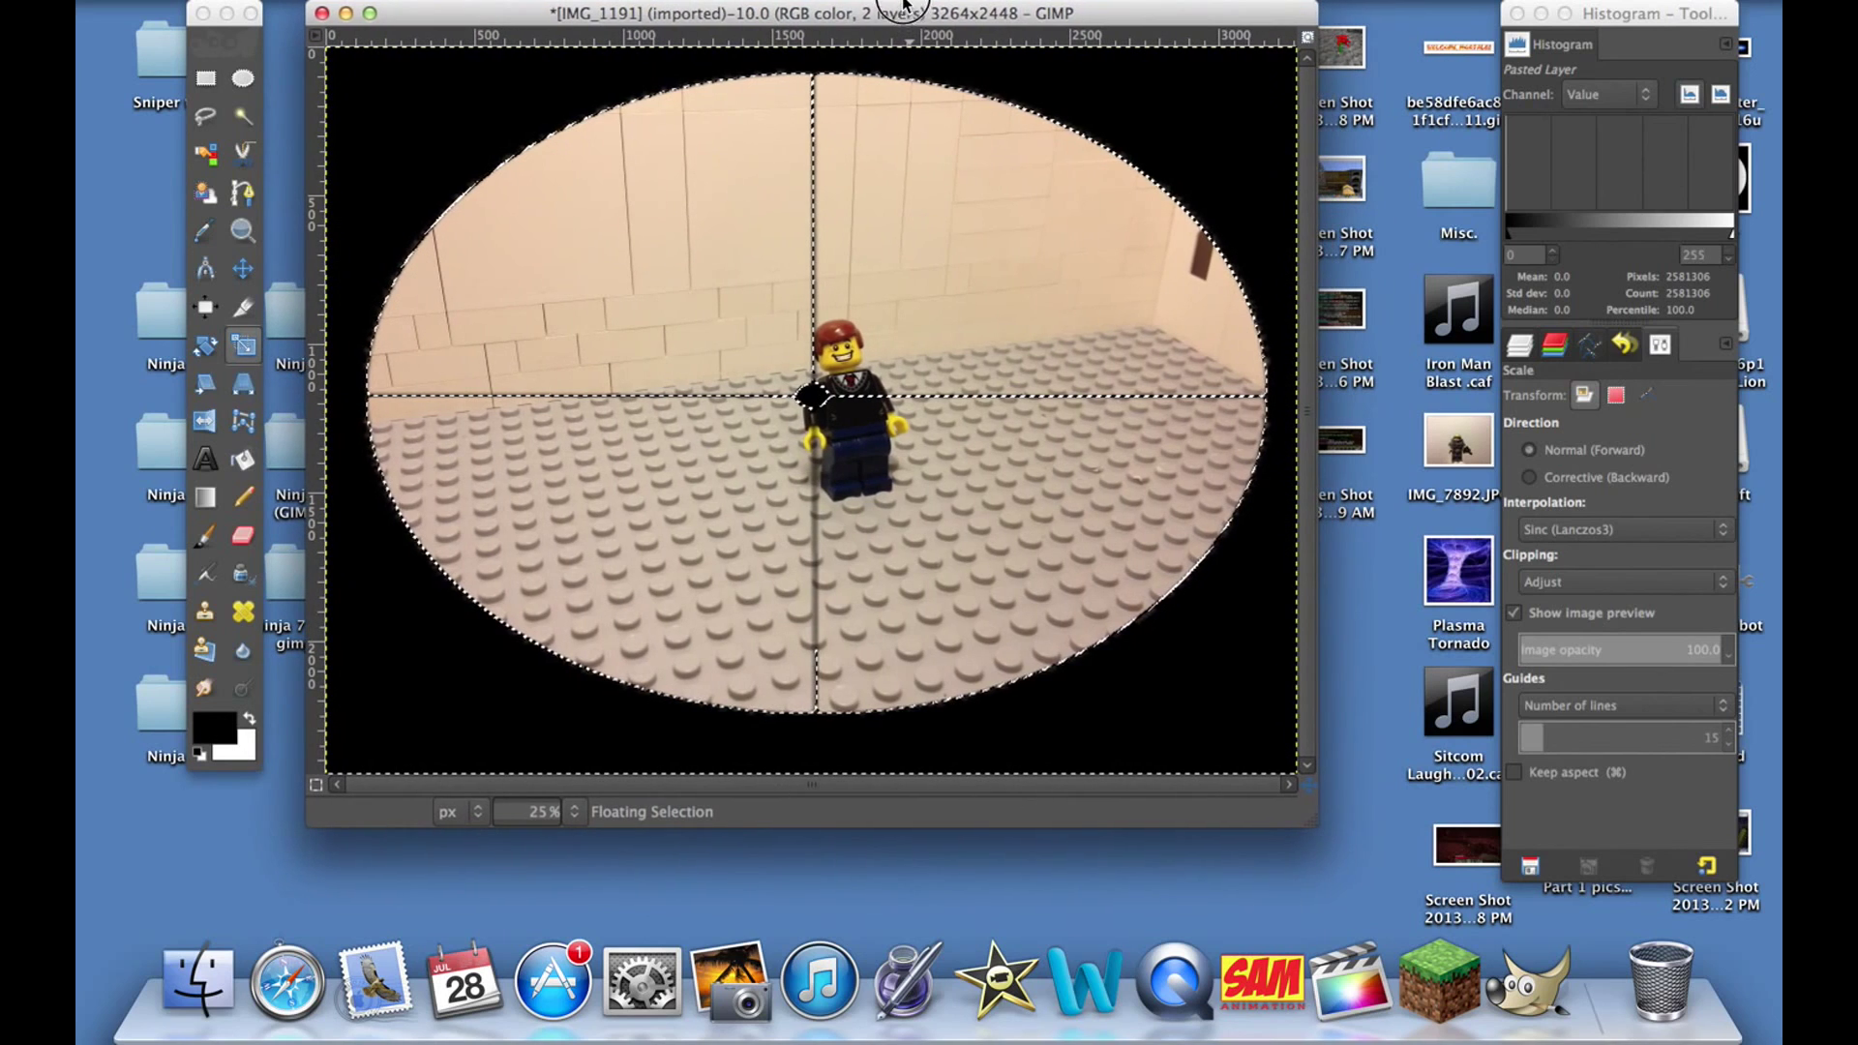